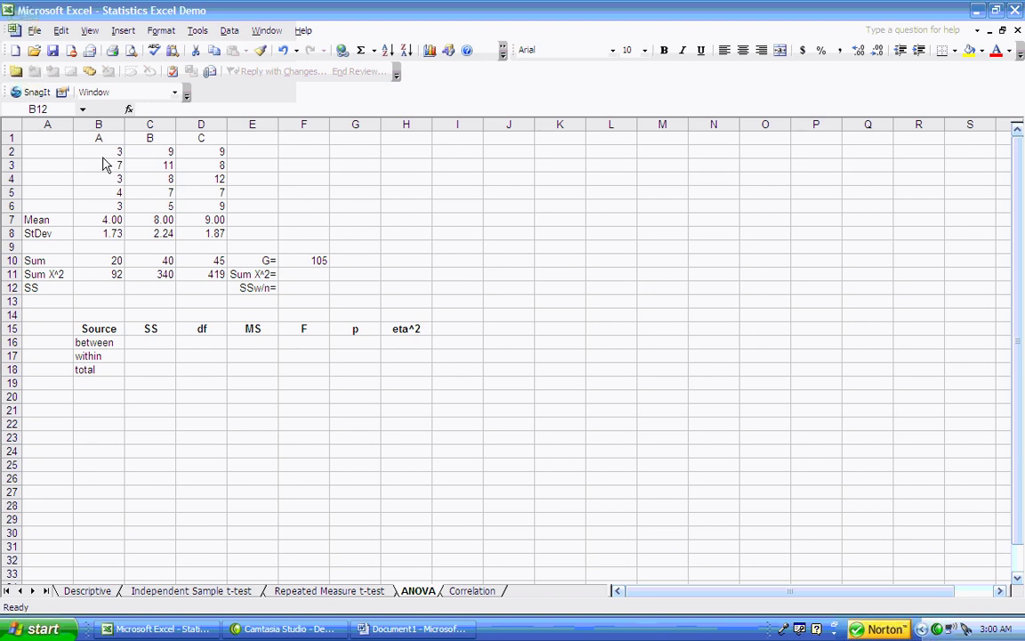
Review the existing mean, StDev, Sum, Sum X^2 and grand total G formulas in the sheet
key("alt+Tab")
left_click(100, 223)
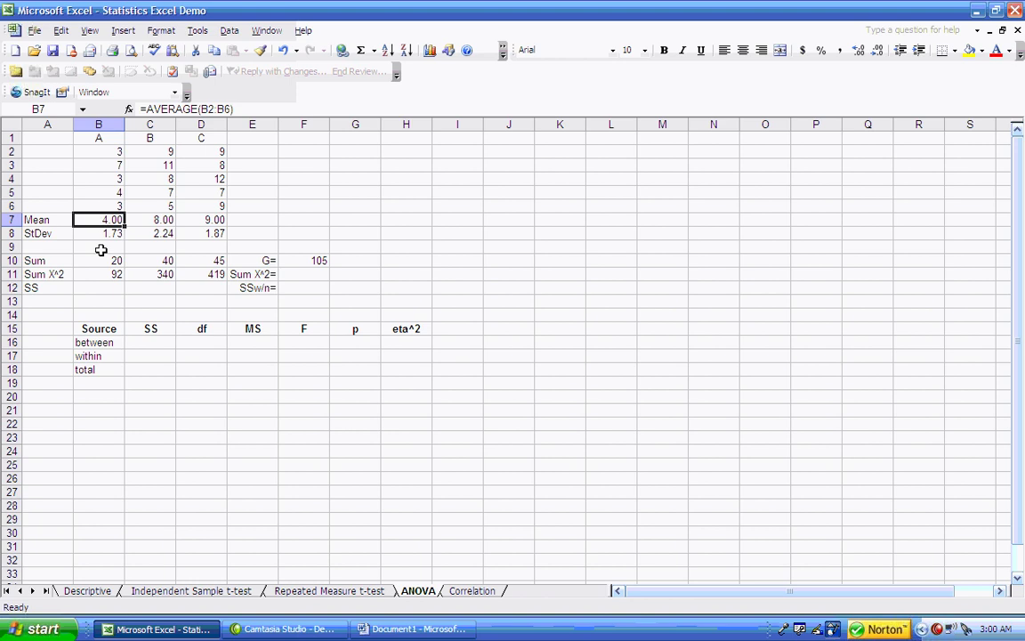
key("Right")
key("Right")
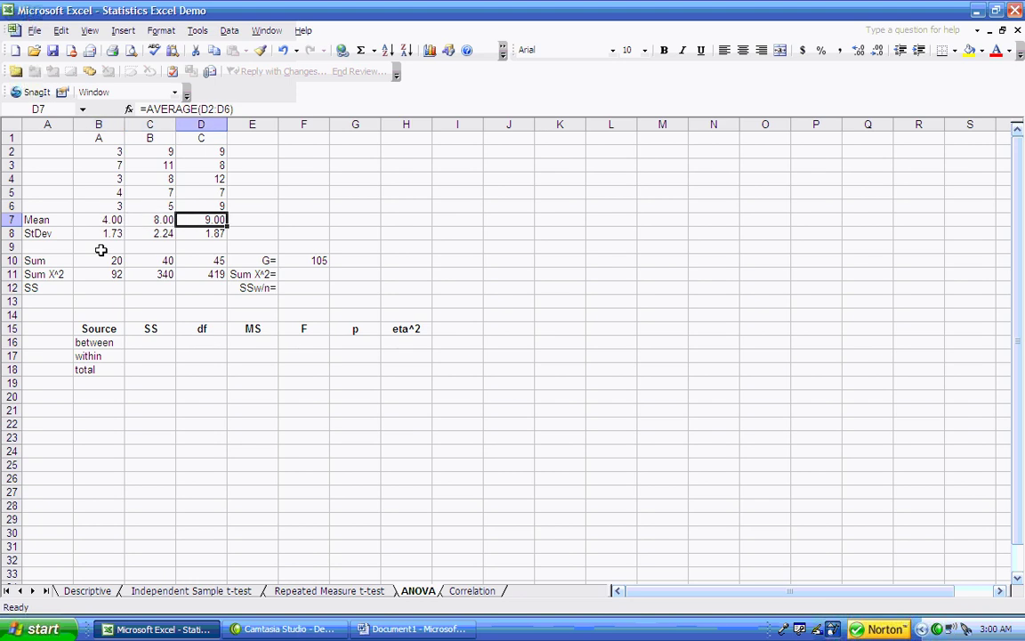
key("Down")
key("Left")
key("Left")
key("Left")
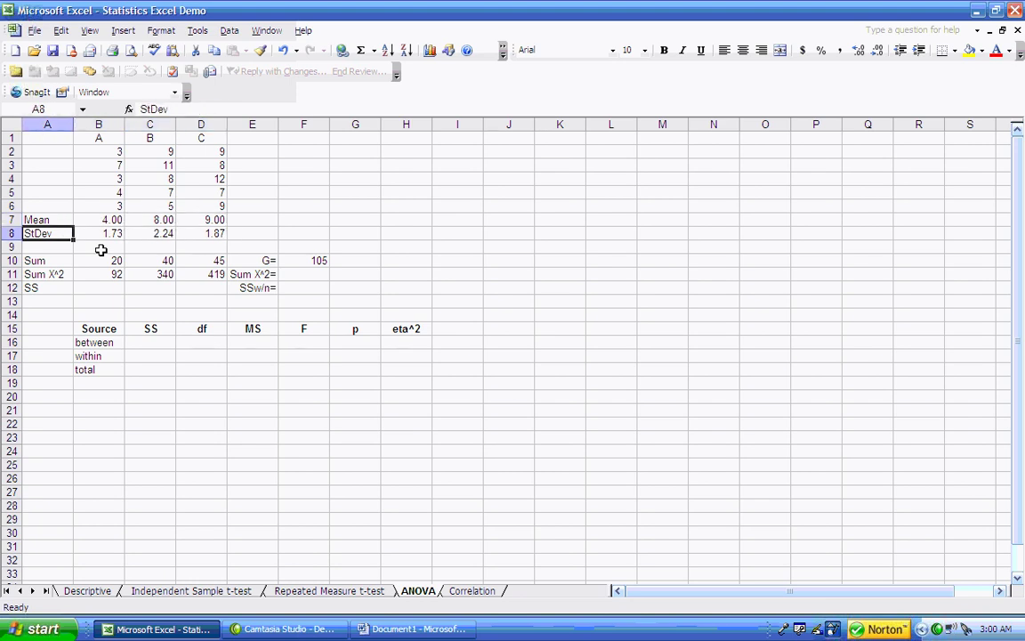
key("Down")
key("Down")
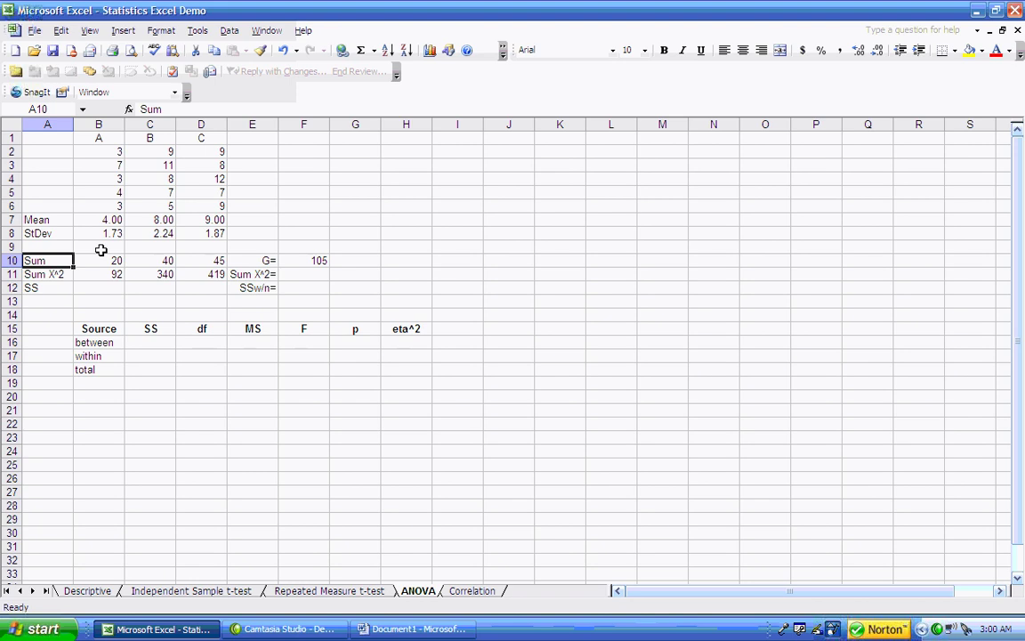
key("Right")
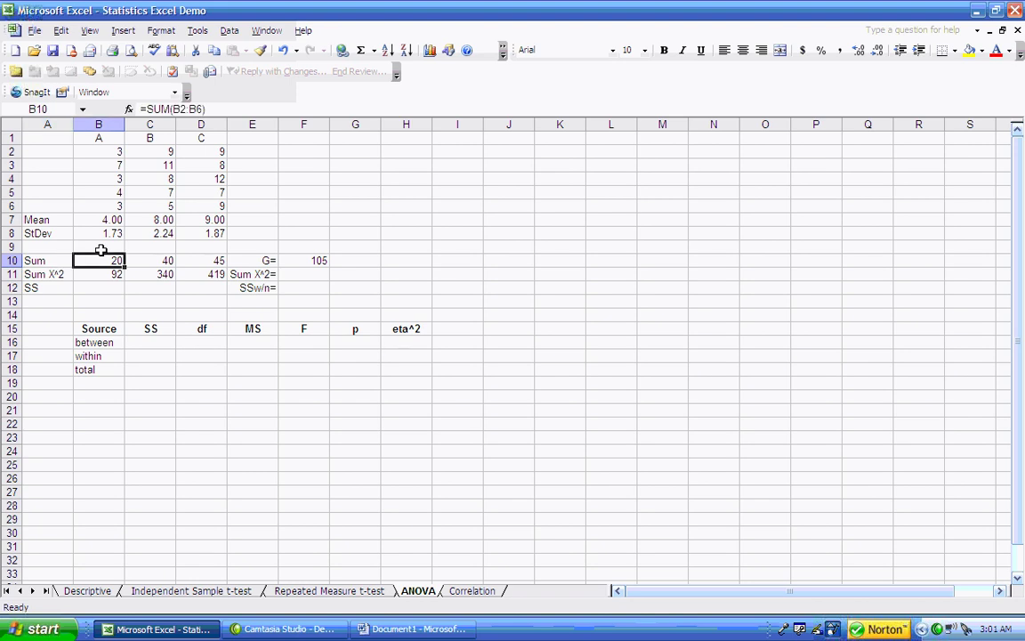
key("Down")
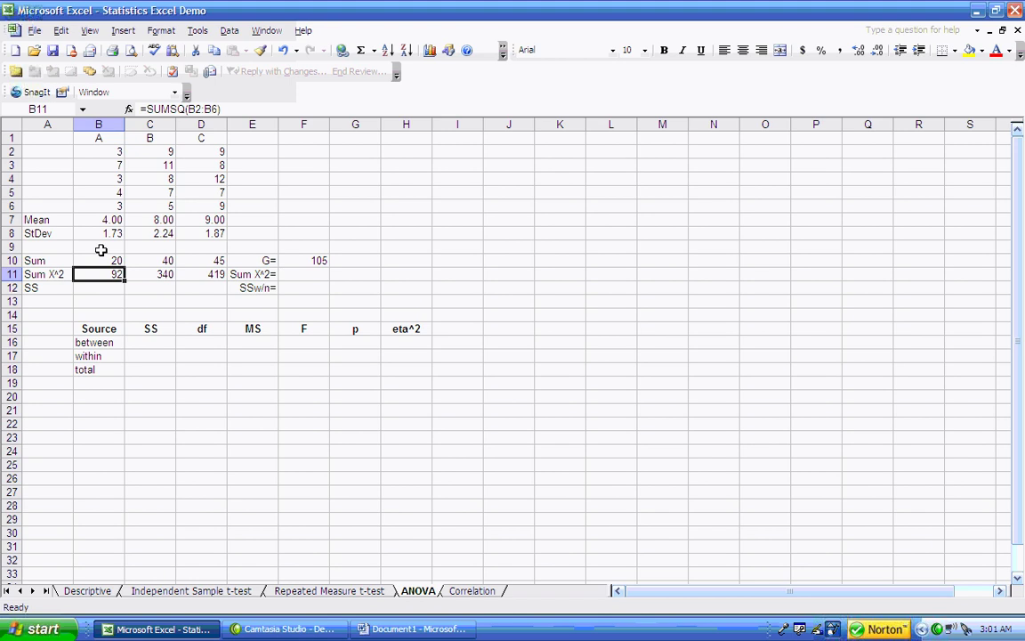
key("Up")
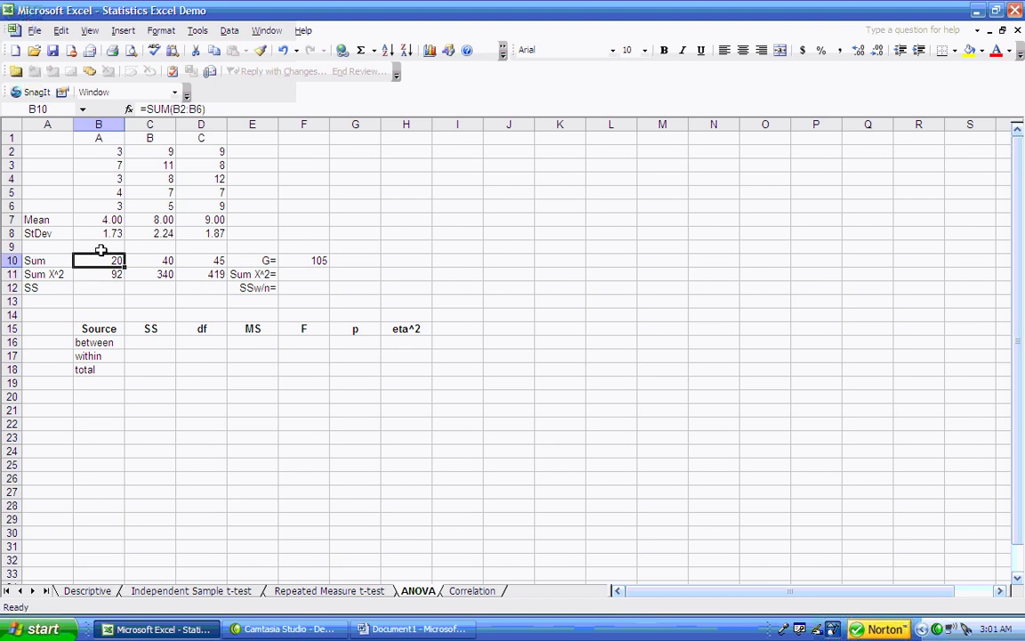
key("Right")
key("Right")
key("Right")
key("Left")
key("Left")
key("Left")
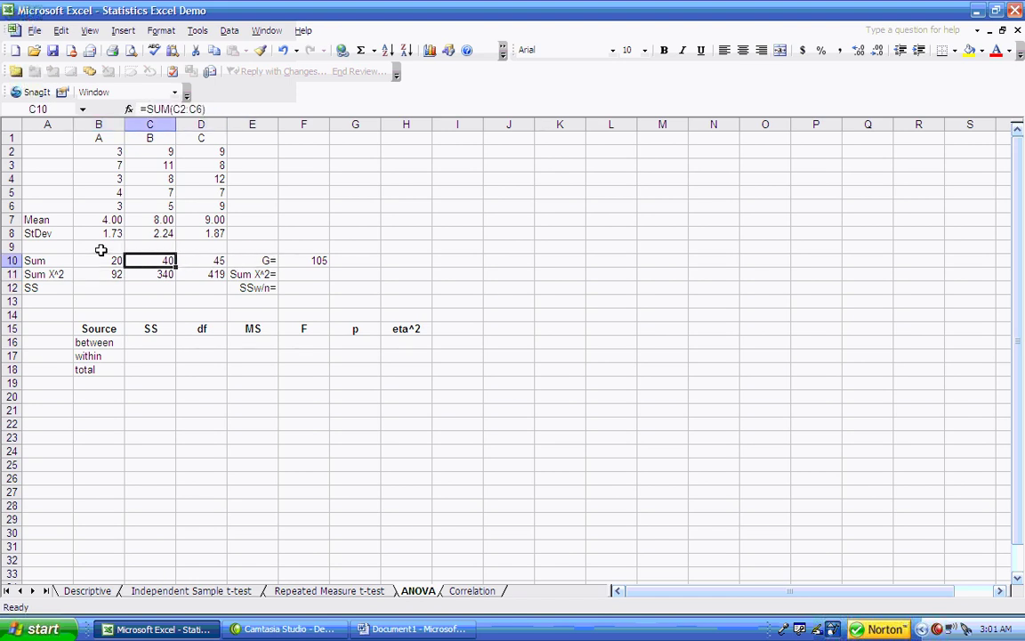
key("Right")
key("Right")
key("Right")
key("Right")
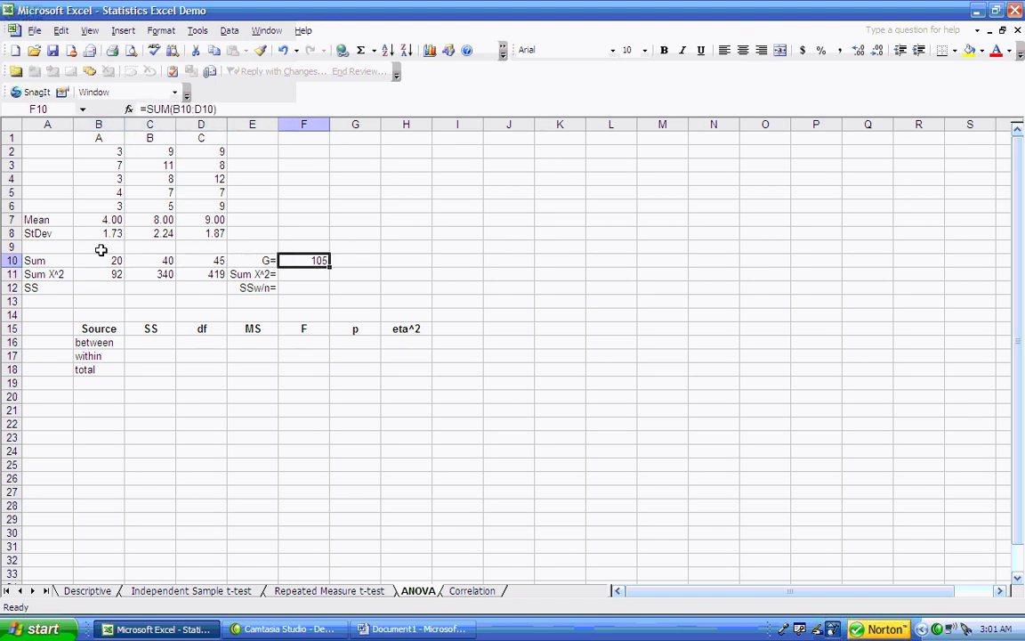
key("Left")
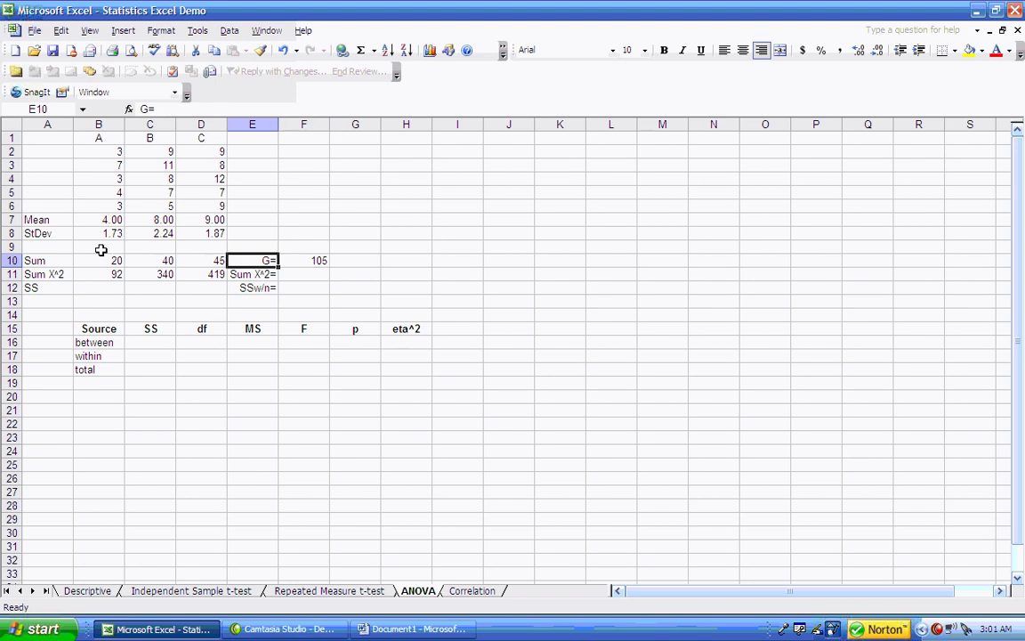
Copy the grand total G formula into F11 so the Sum X^2 total reads 851
left_click(296, 263)
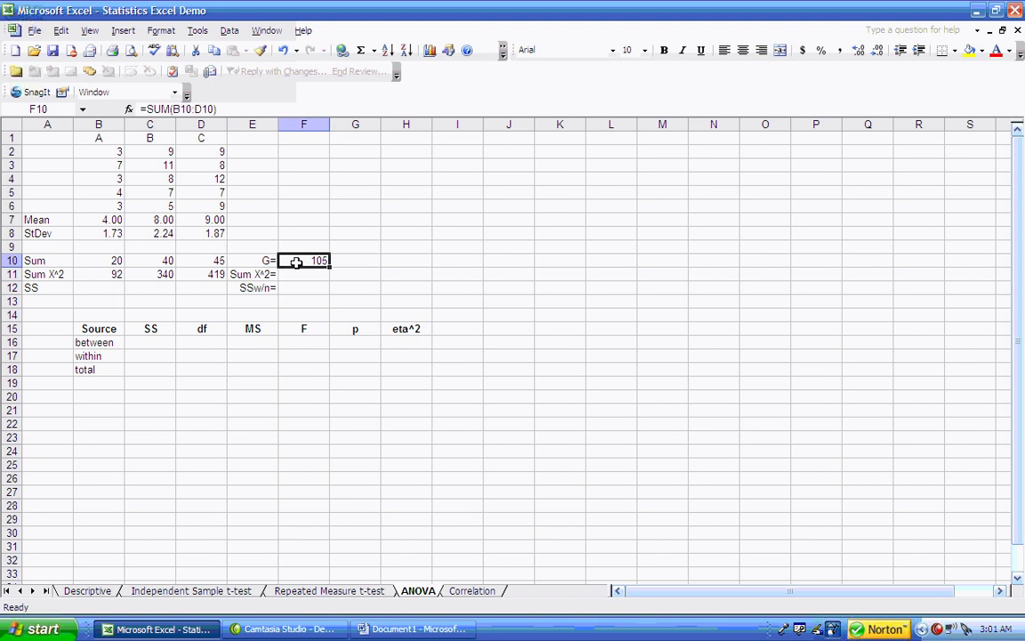
key("ctrl+c")
key("Down")
key("Return")
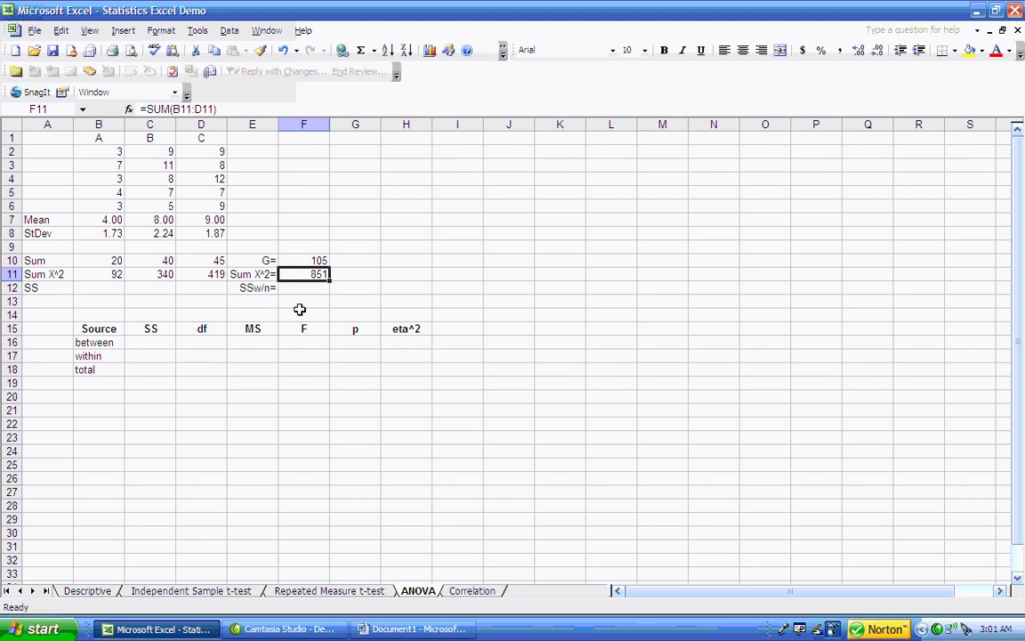
left_click(111, 284)
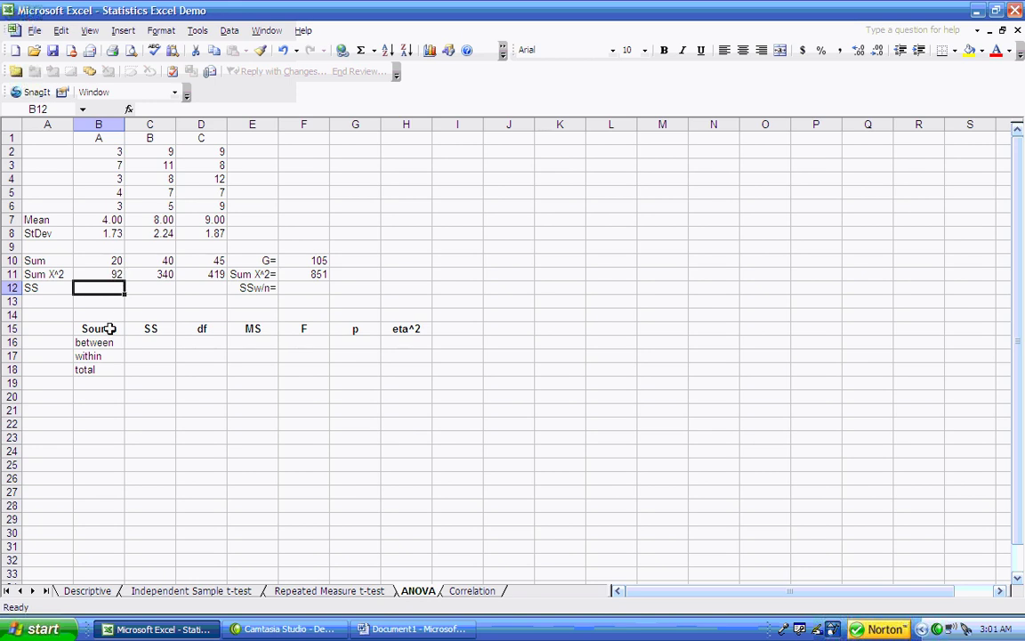
Enter =B11-(B10^2/5) in B12 so group A's SS shows 12
type("=")
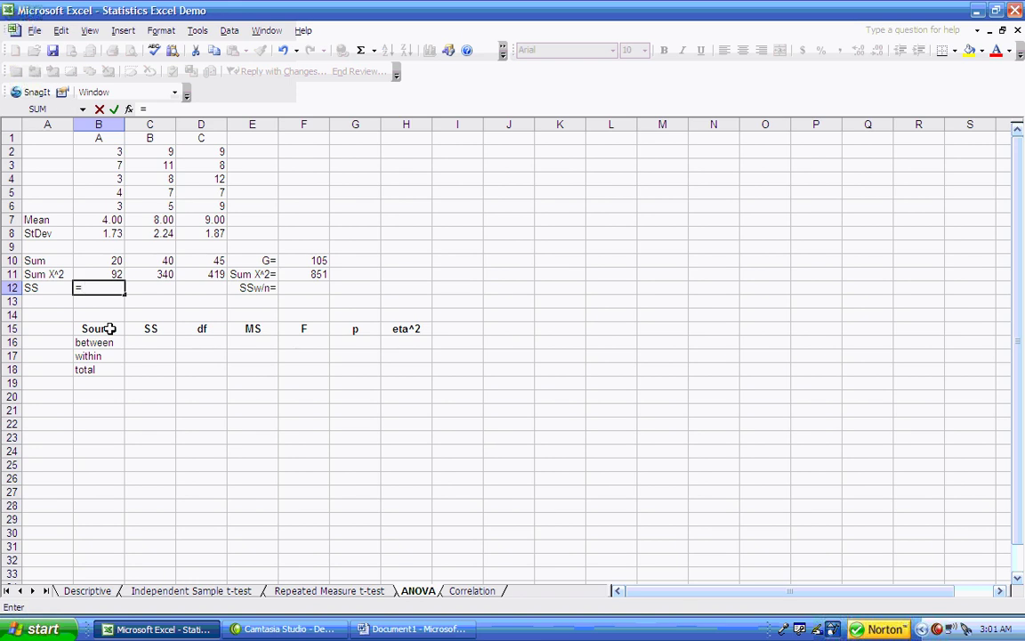
type("b11=")
key("BackSpace")
type("-")
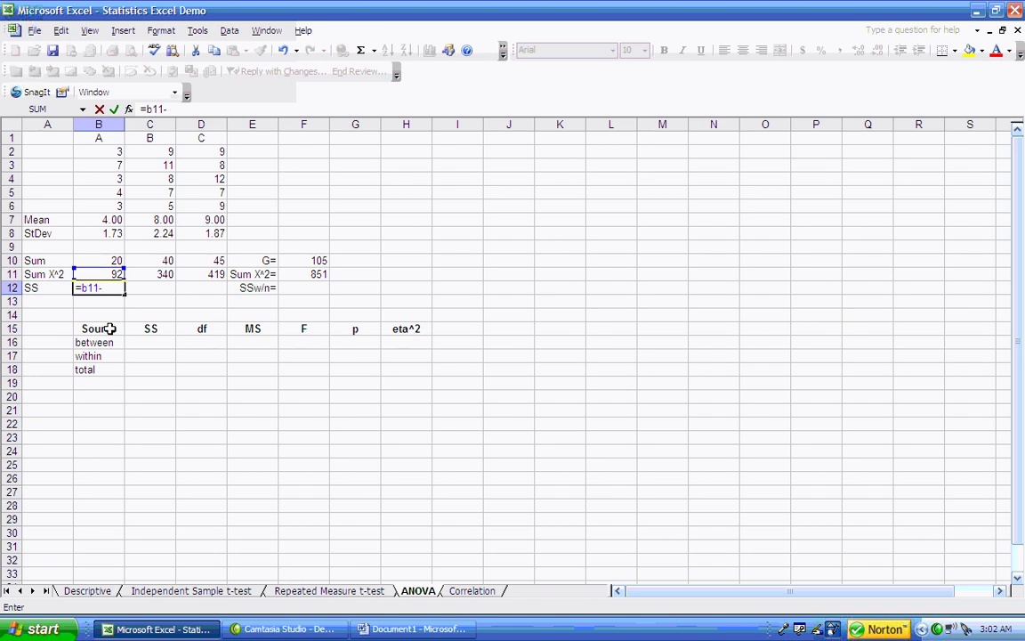
type("(b10")
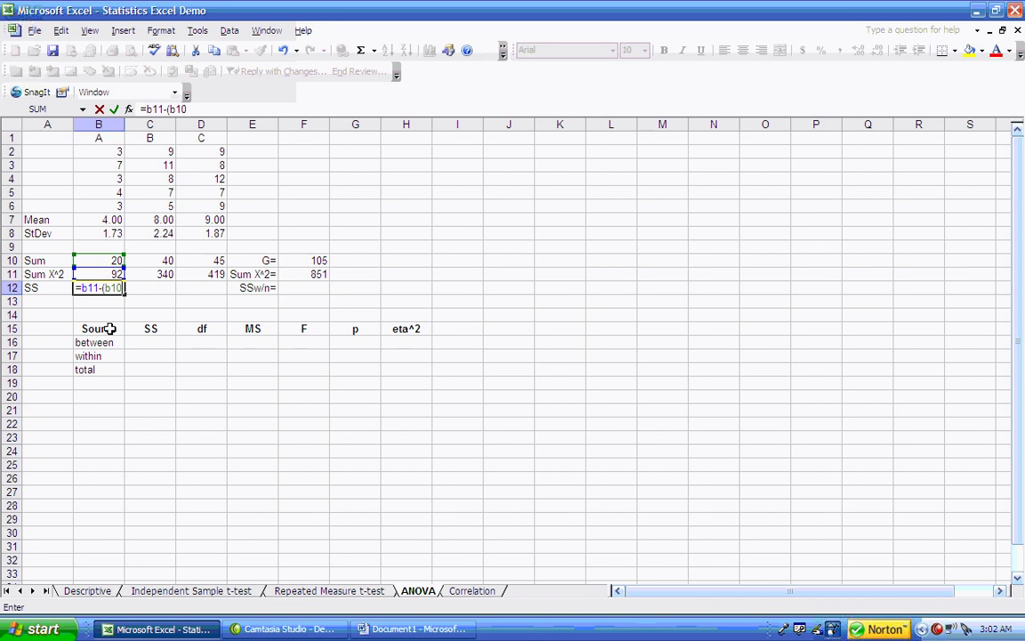
type("^2/")
type("5)")
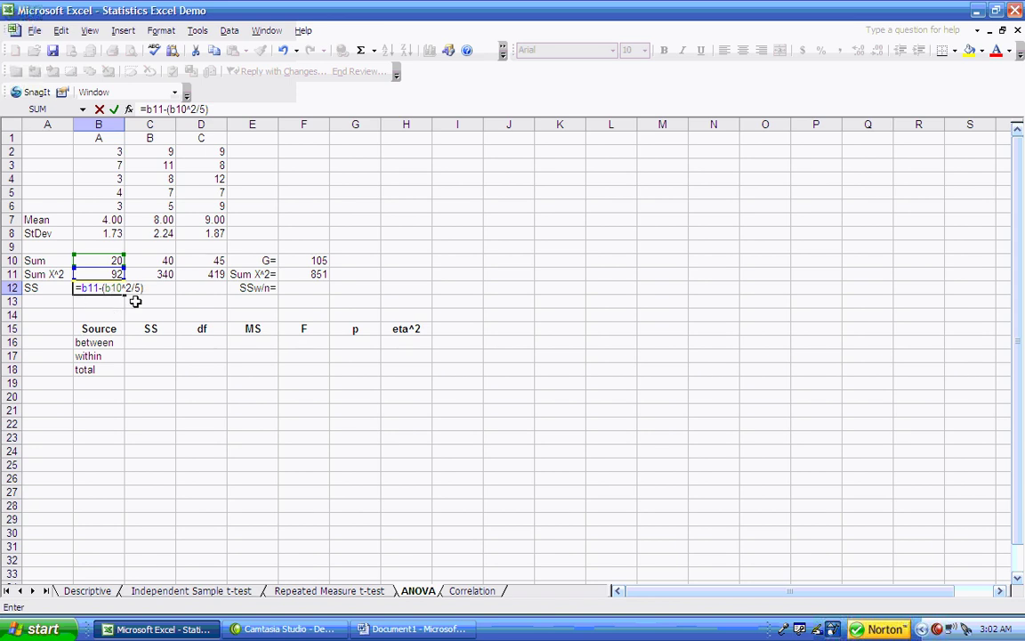
key("Return")
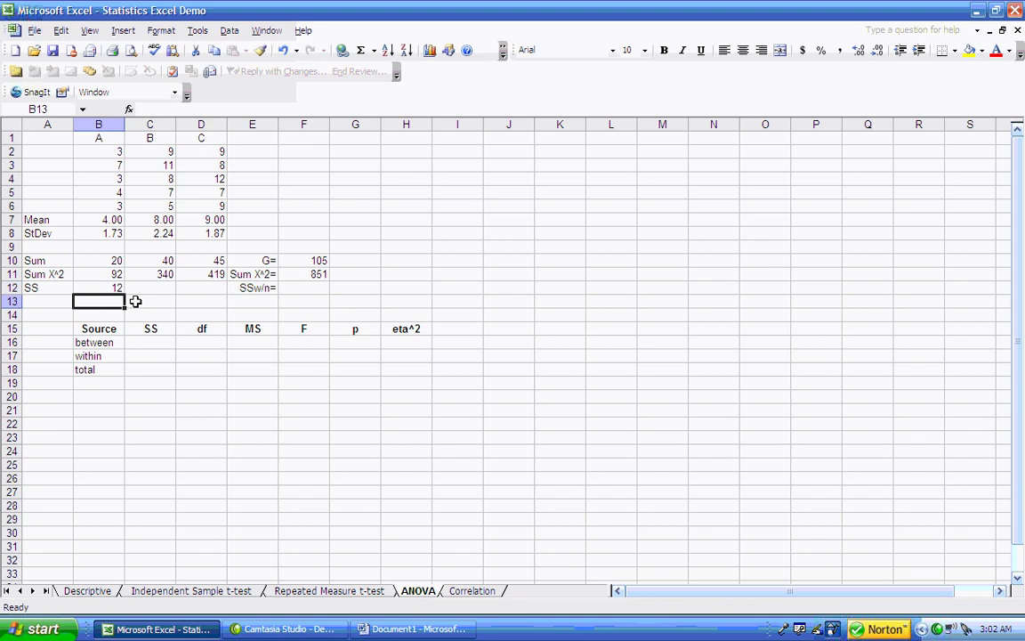
Copy group A's SS formula to groups B and C, giving SS of 20 and 14
key("Up")
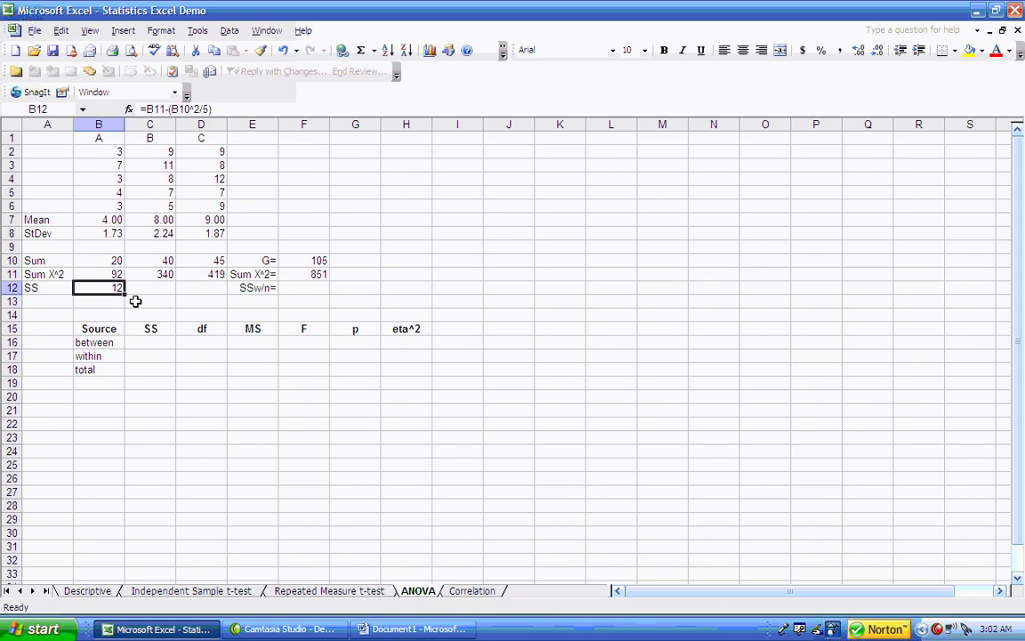
key("ctrl+c")
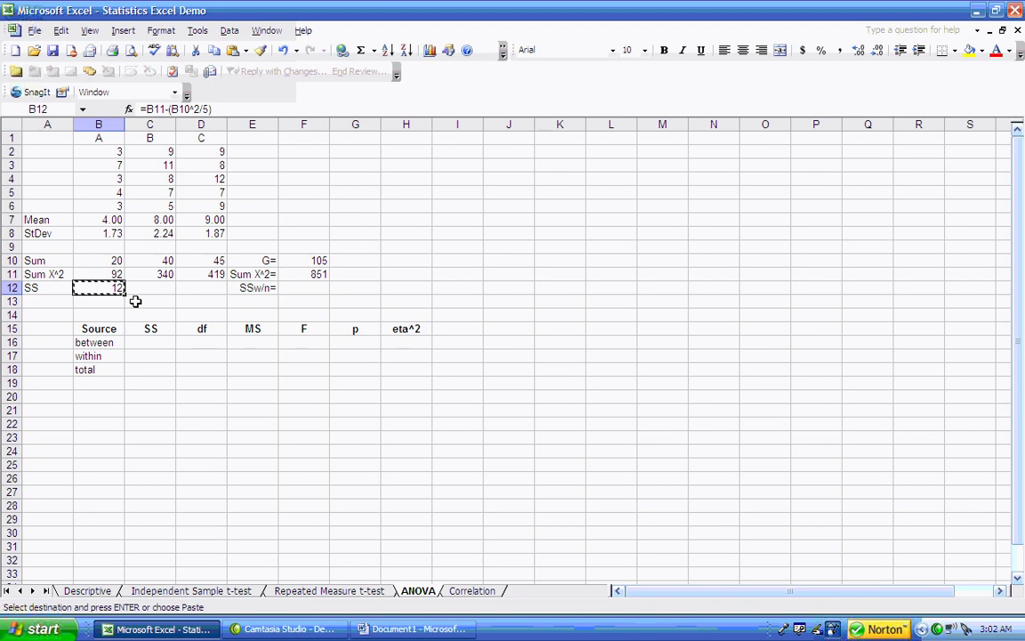
key("Right")
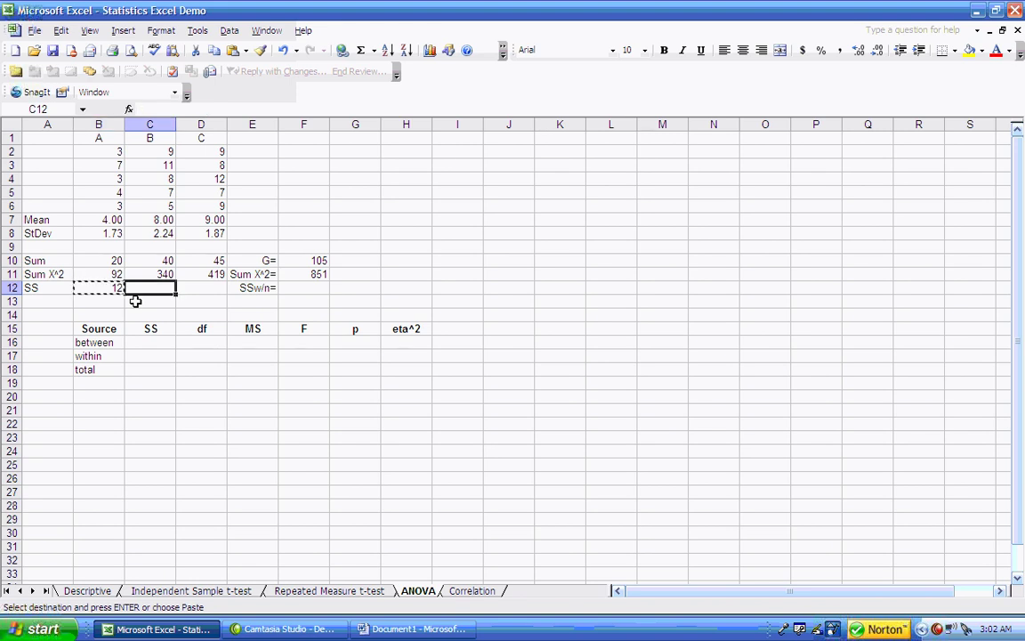
key("Right")
key("Left")
key("shift+Right")
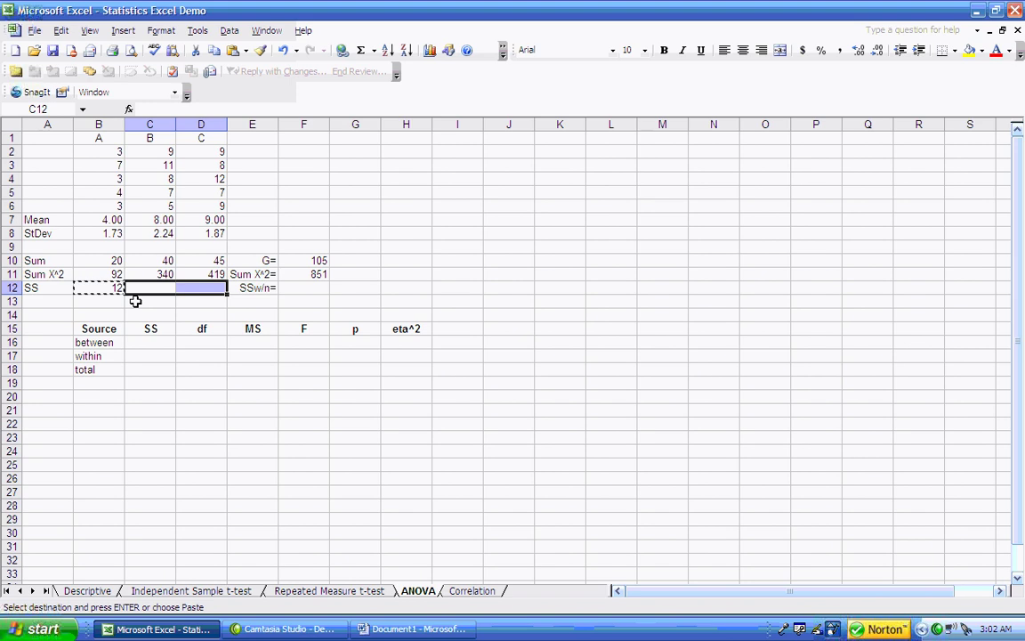
key("Return")
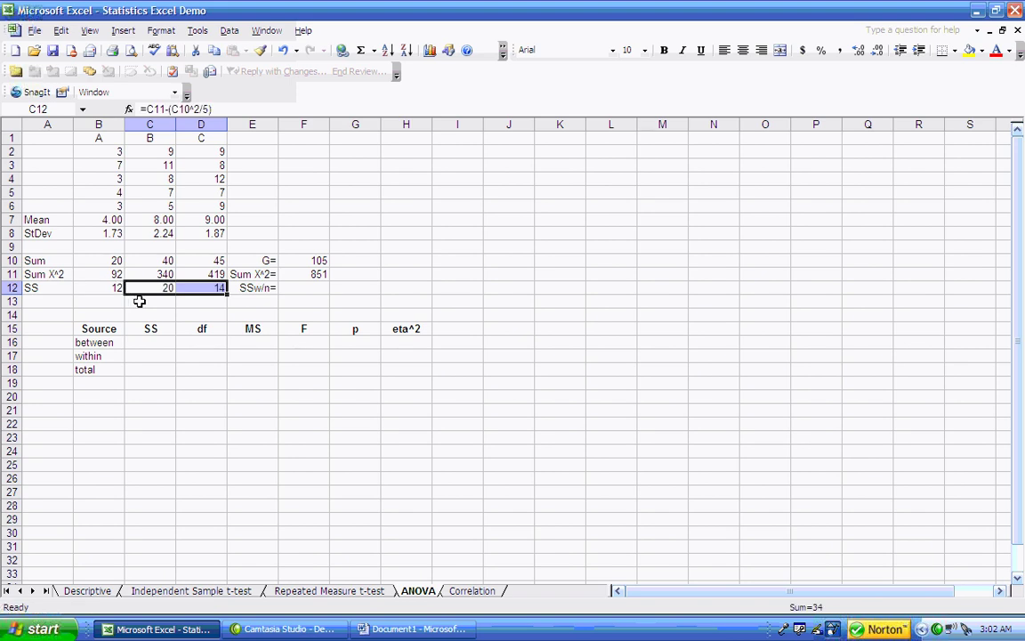
Copy the F11 sum formula into F12 so SSw/n totals 46
left_click(302, 273)
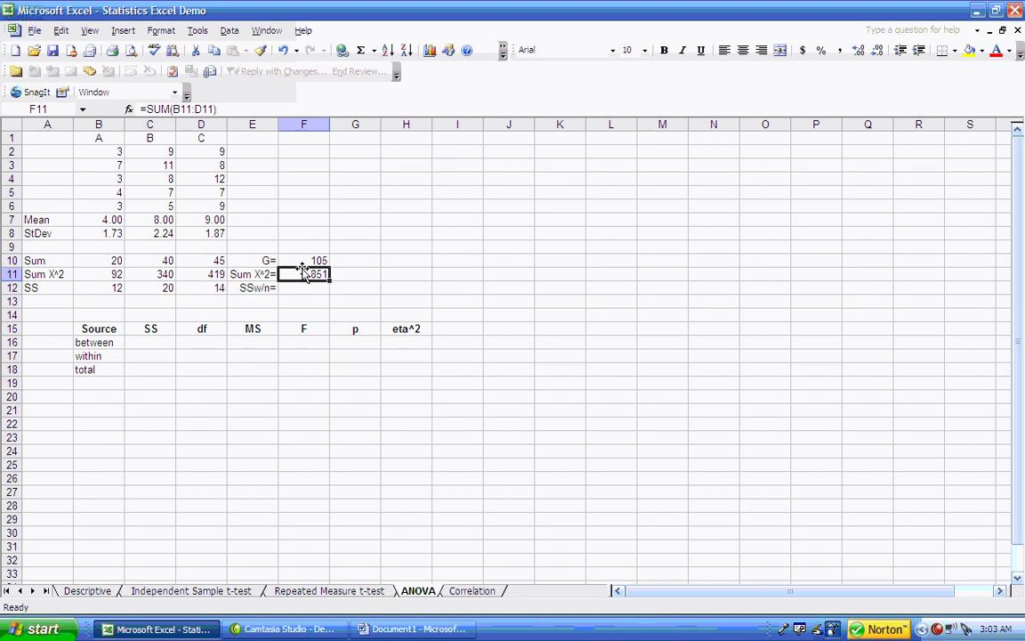
key("ctrl+c")
key("Down")
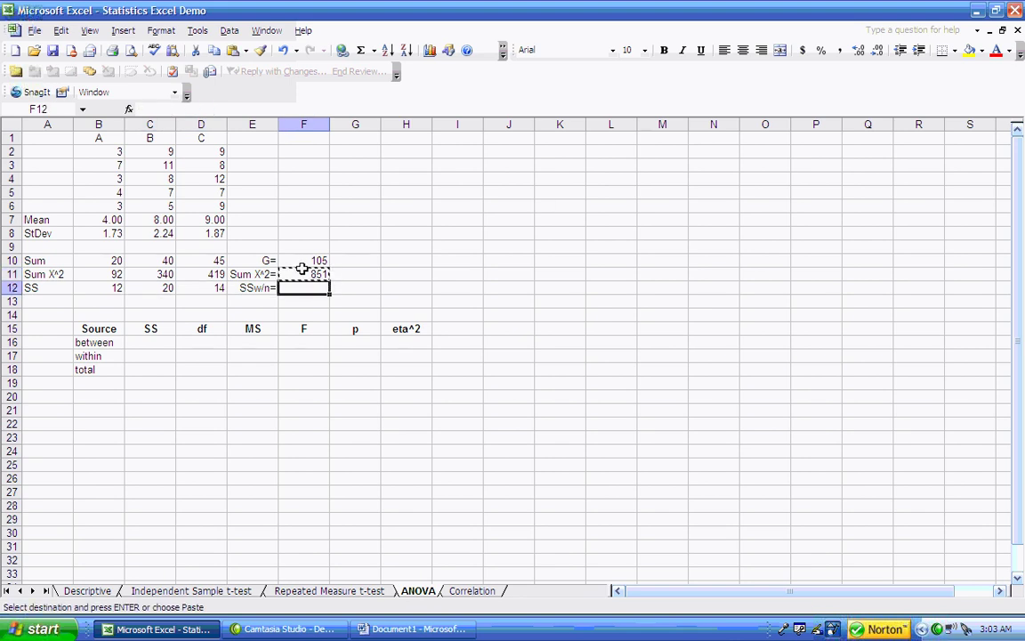
key("Return")
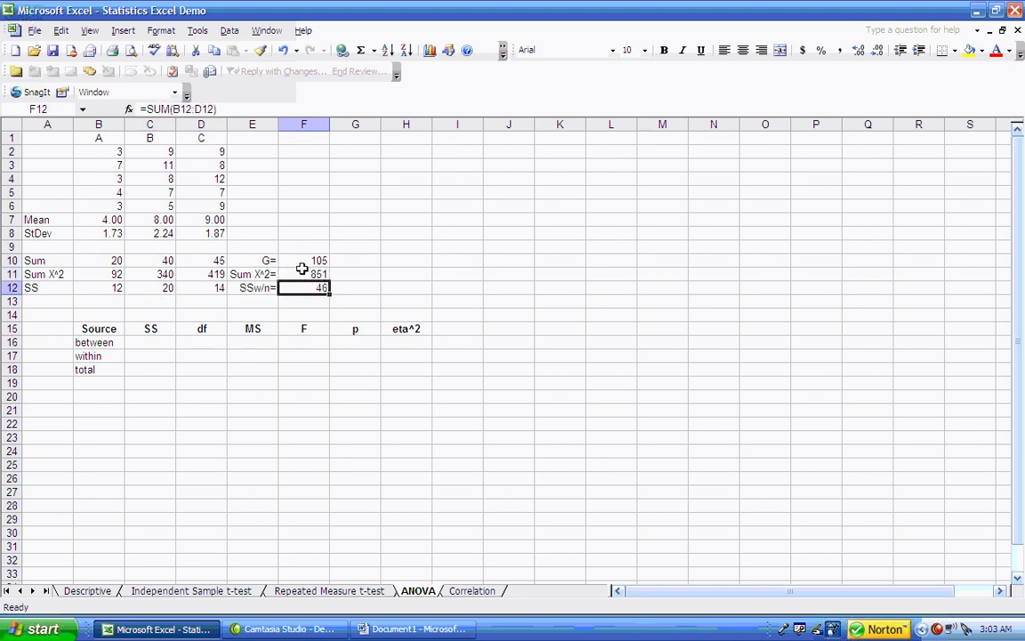
Link the within-groups SS in C17 to F12 with =F12, showing 46
left_click(154, 353)
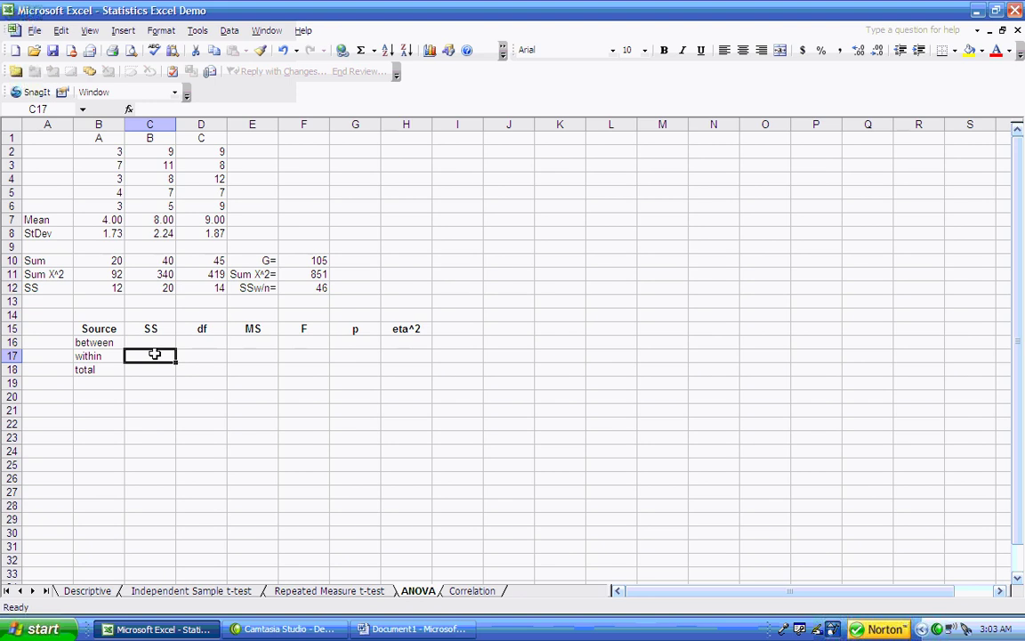
type("=")
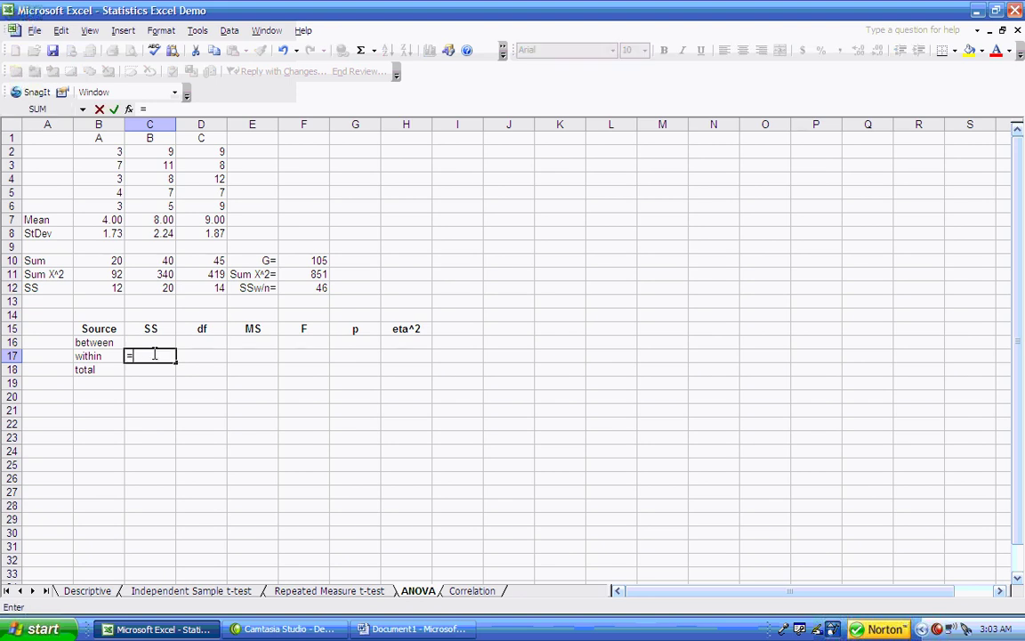
type("f12")
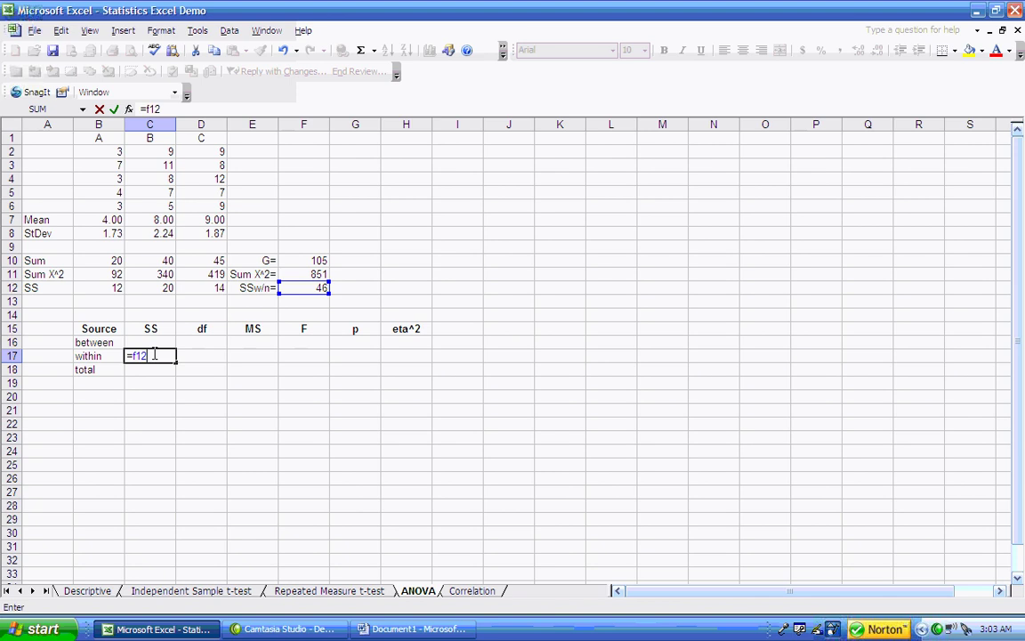
key("Return")
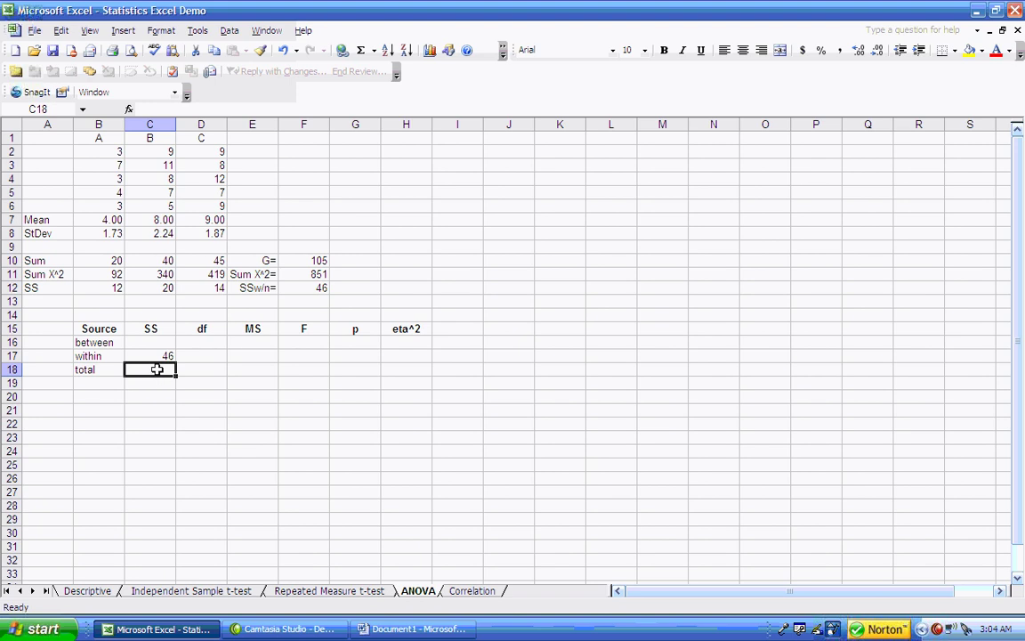
Enter =F11-(F10^2/15) for a total SS of 116, then type =C18-C17 for between-groups SS
type("=")
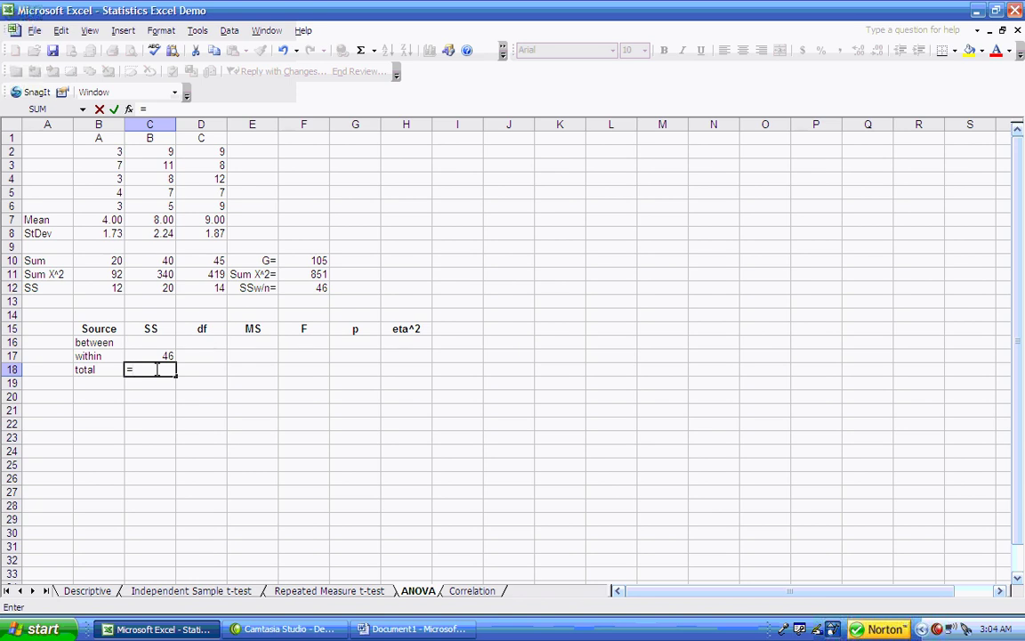
type("f11-(f10")
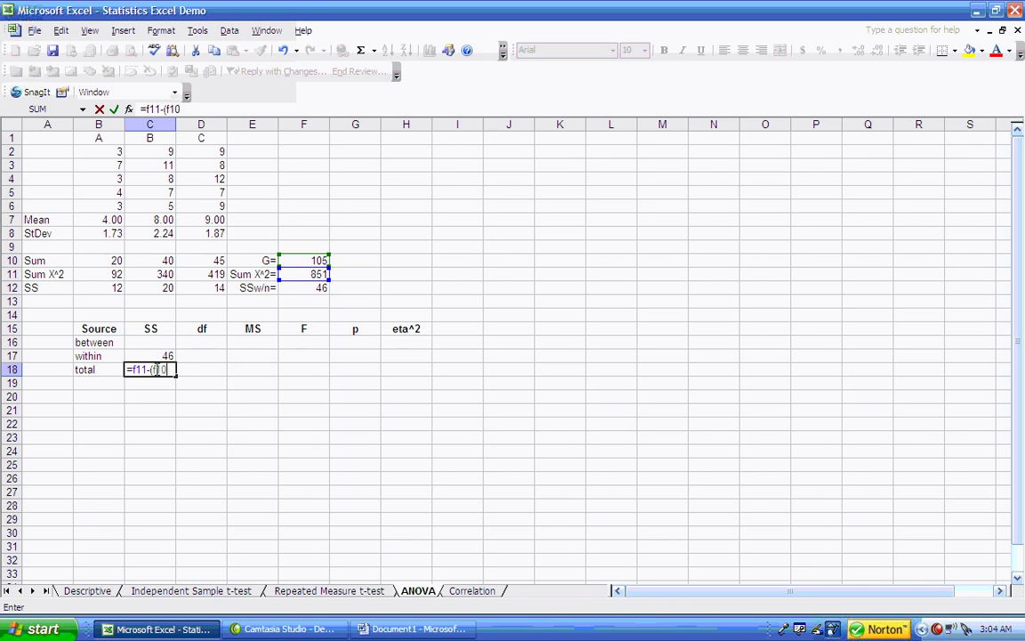
type("^2/15)")
key("Return")
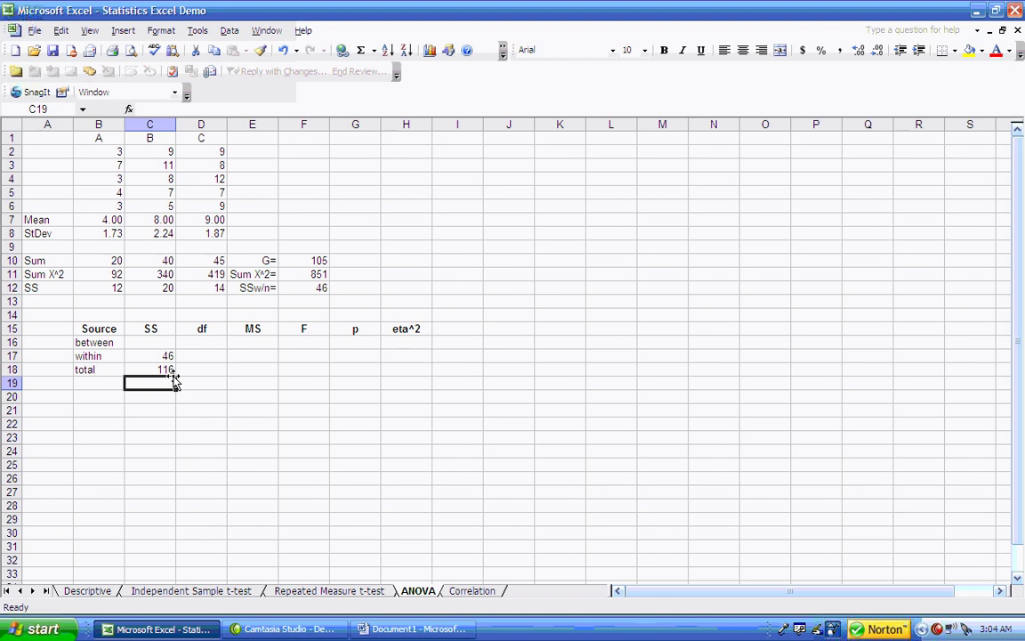
left_click(146, 342)
type("=")
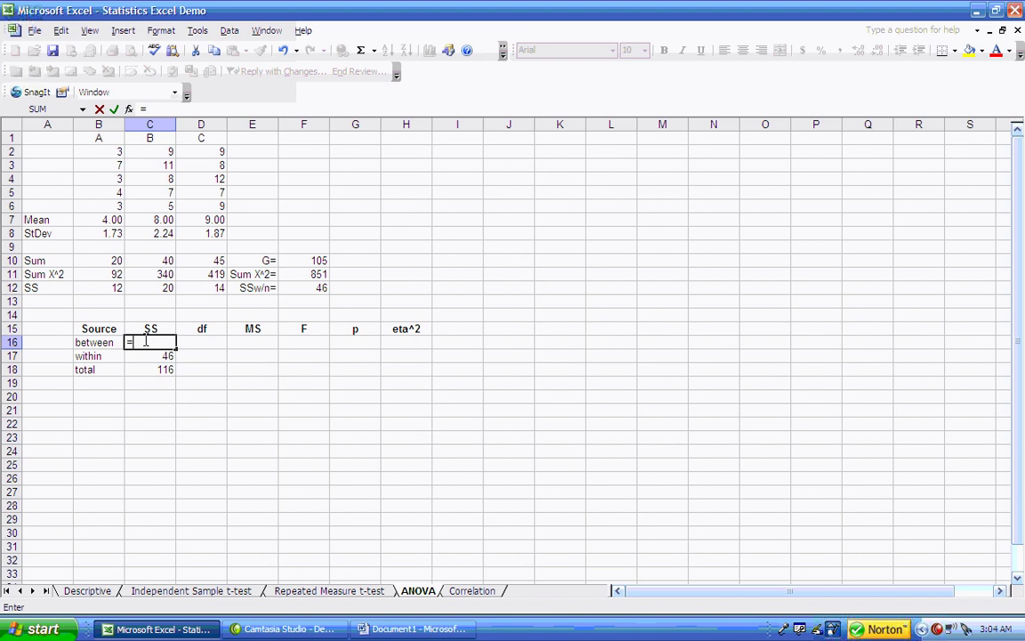
type("c18")
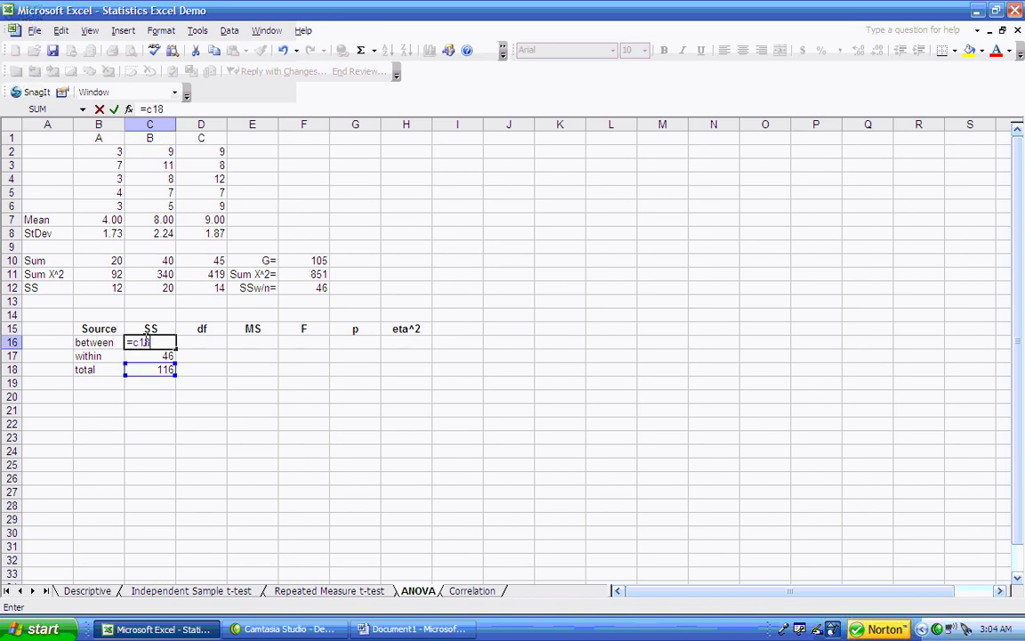
type("-c17")
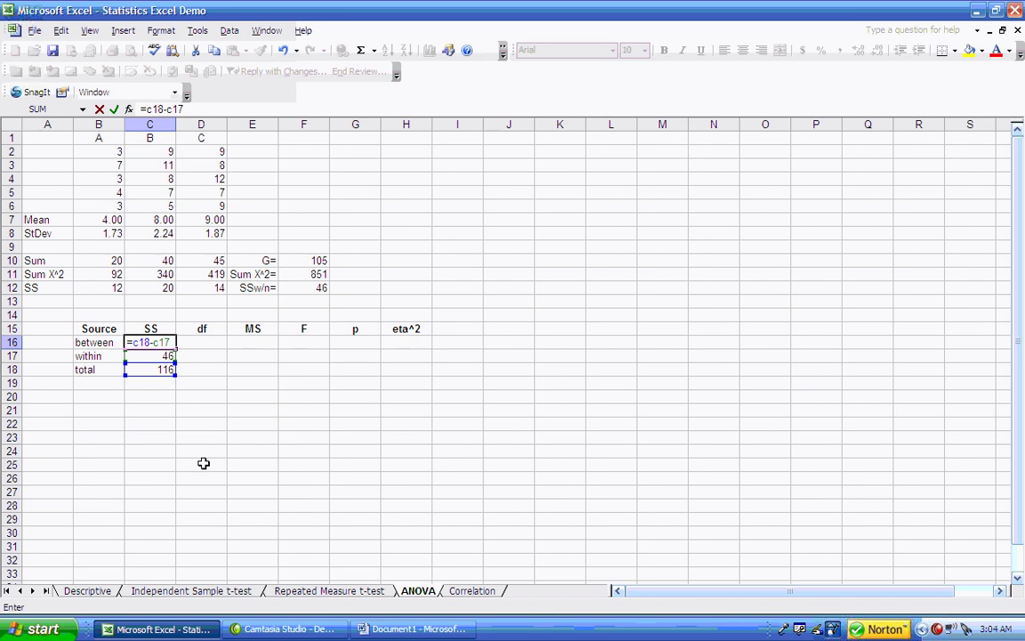
Confirm between-groups SS of 70 and enter df of 2 between and 12 within
key("Return")
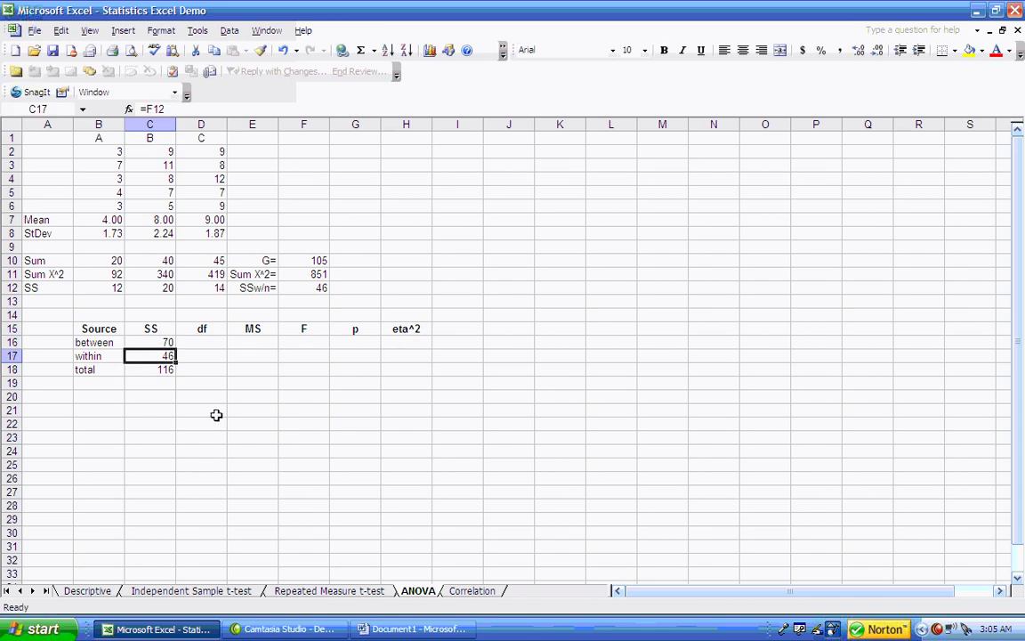
left_click(218, 342)
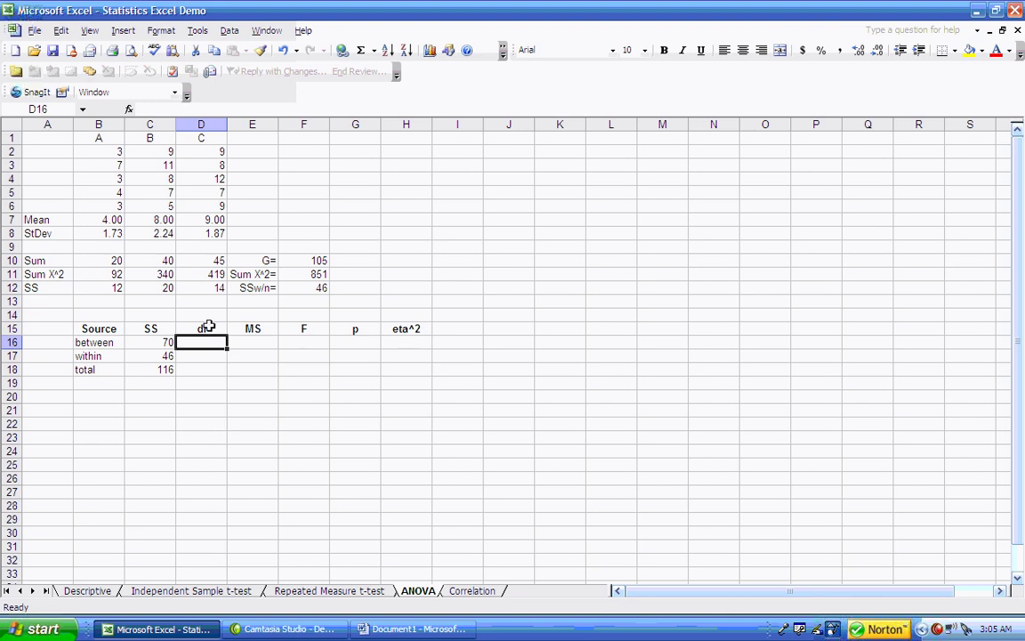
type("2")
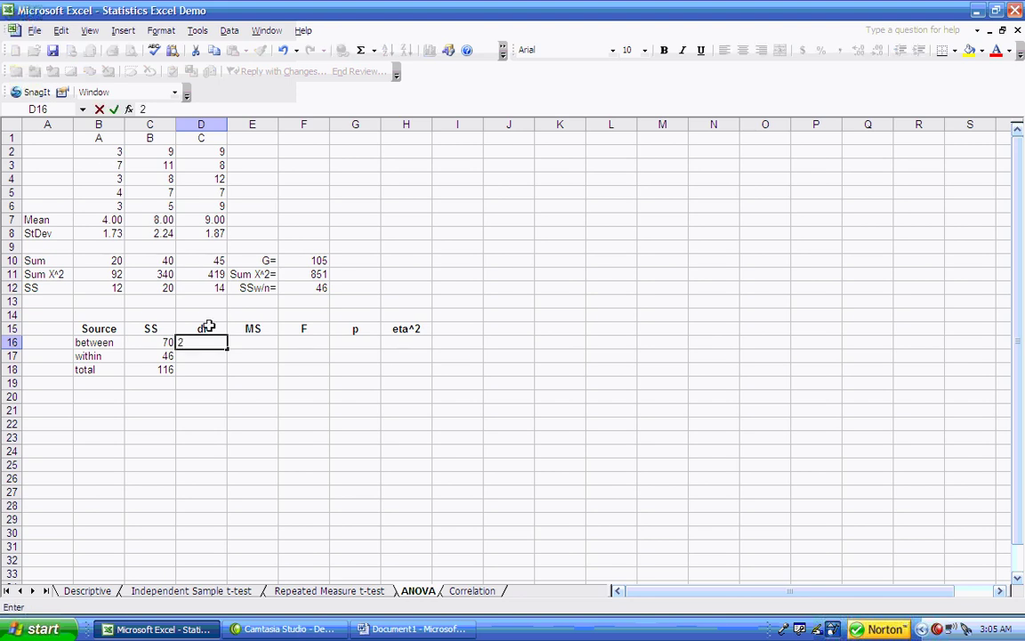
key("Return")
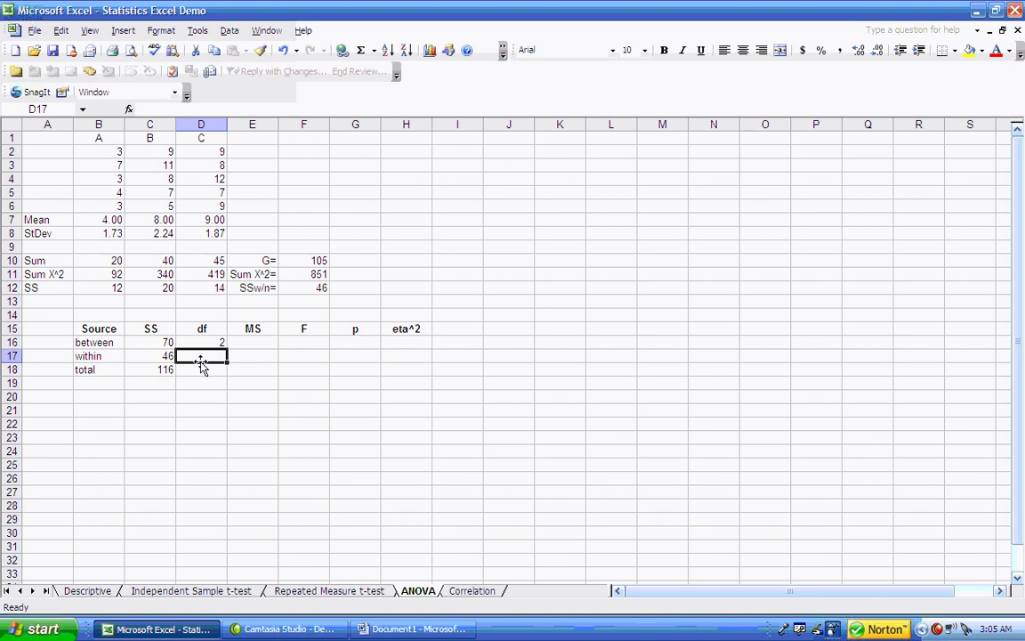
type("1")
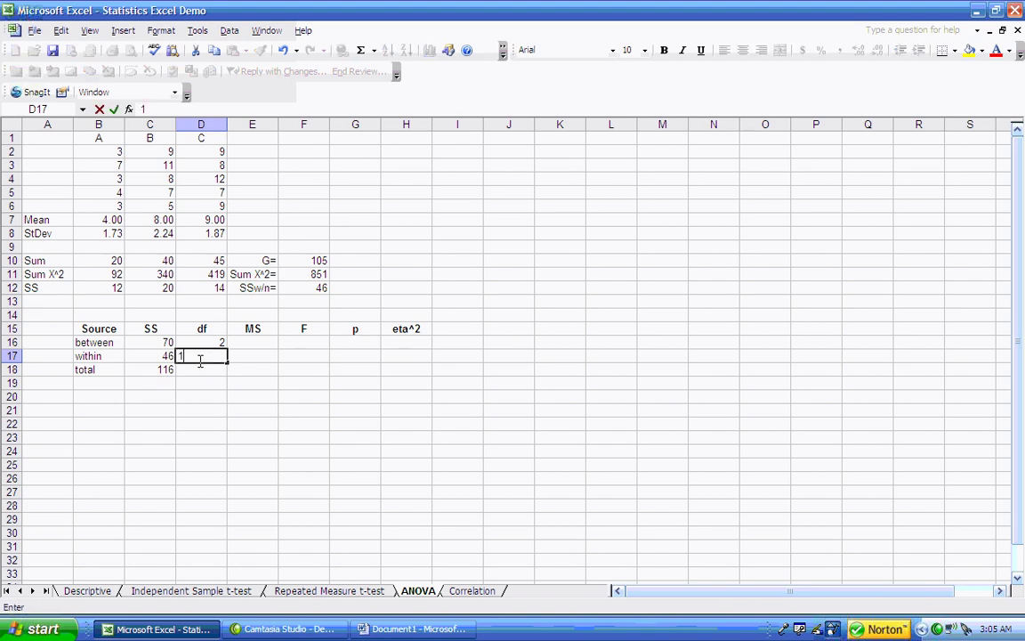
type("2")
left_click(253, 356)
left_click(251, 342)
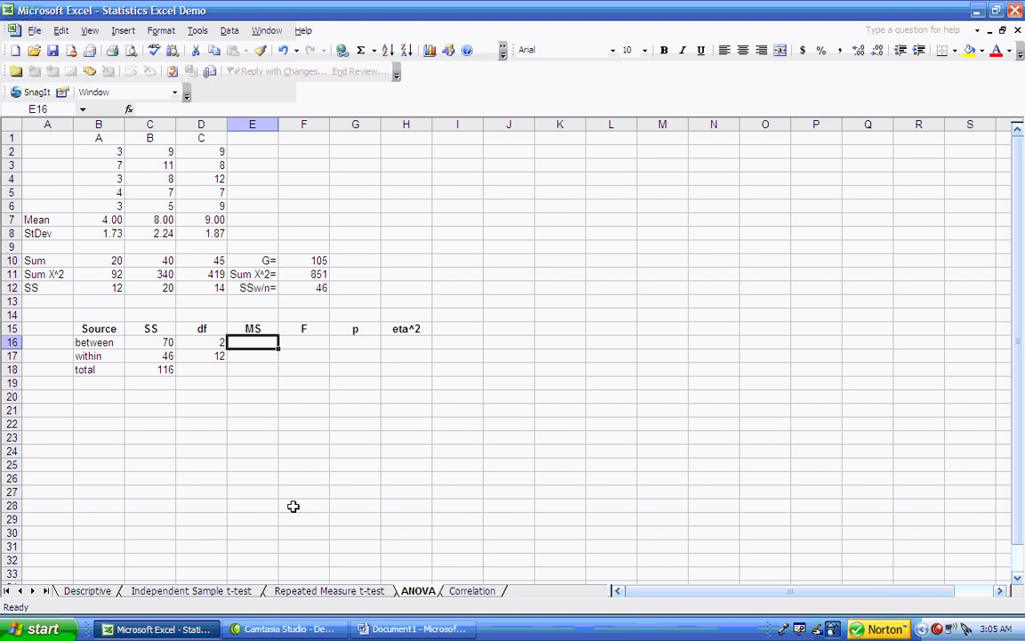
Set mean squares as SS over df with =C16/D16, giving 35 between and 3.833333 within
type("=c")
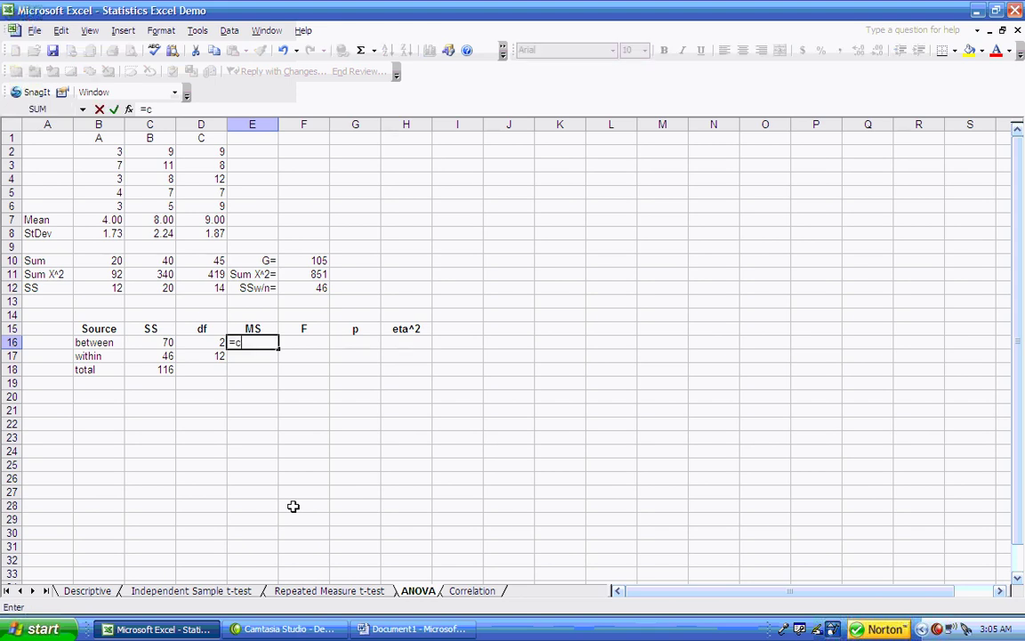
type("16")
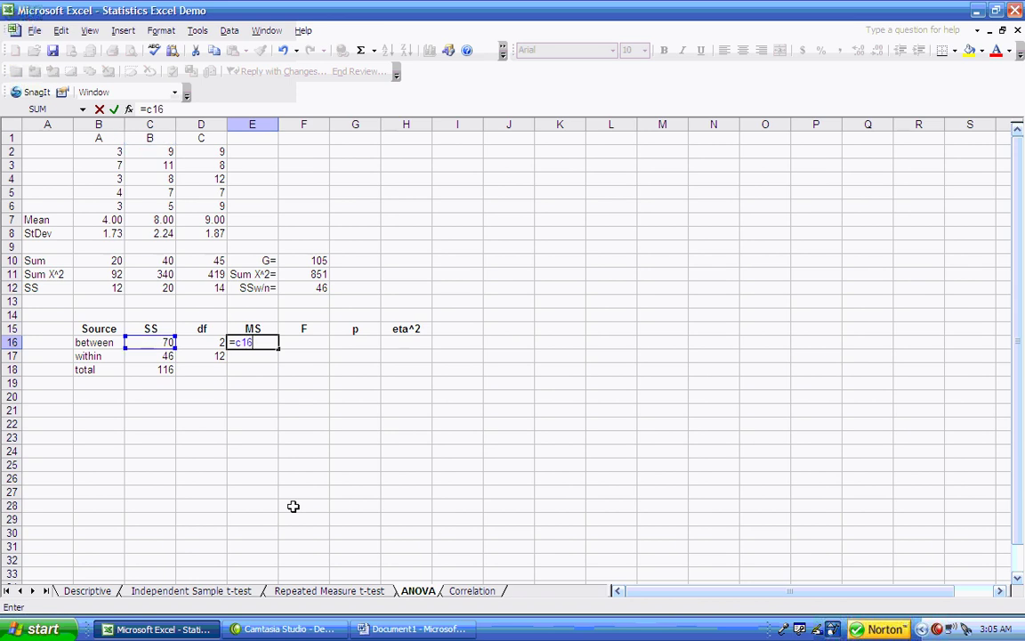
type("/d16")
key("Return")
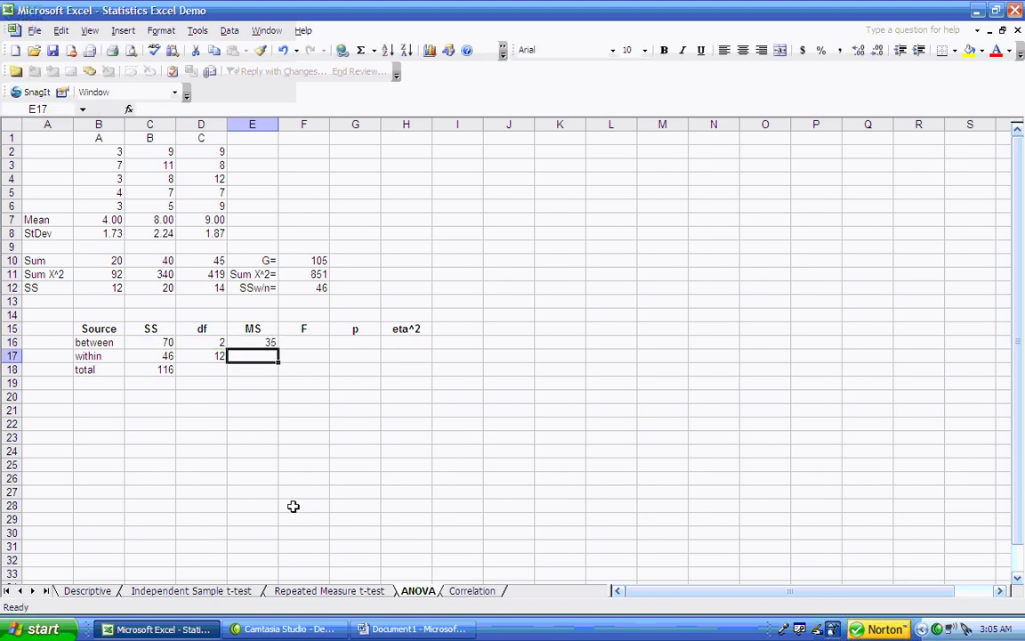
key("Up")
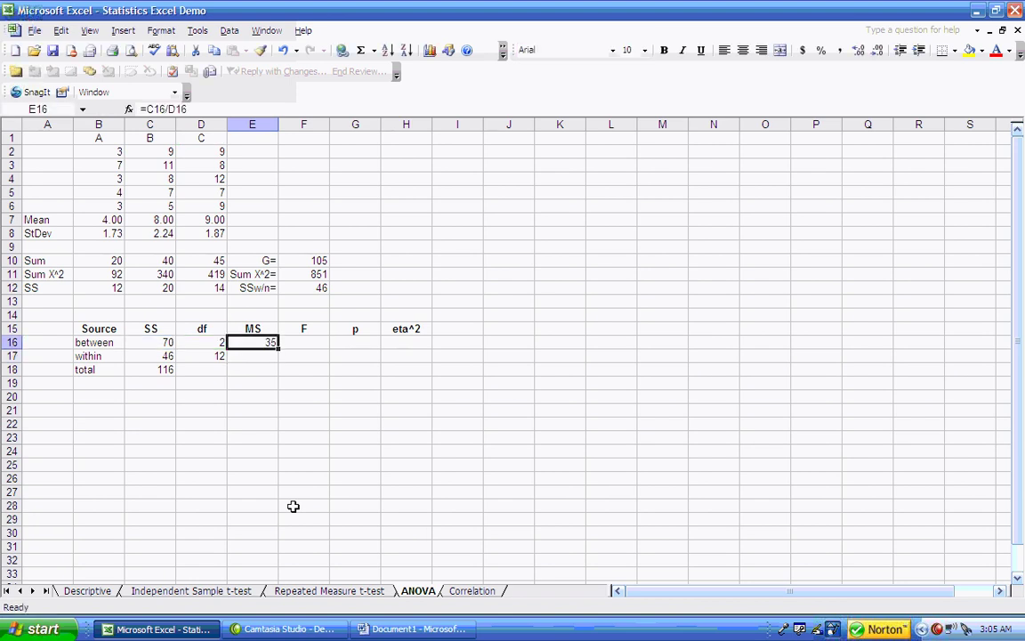
key("ctrl+c")
key("Down")
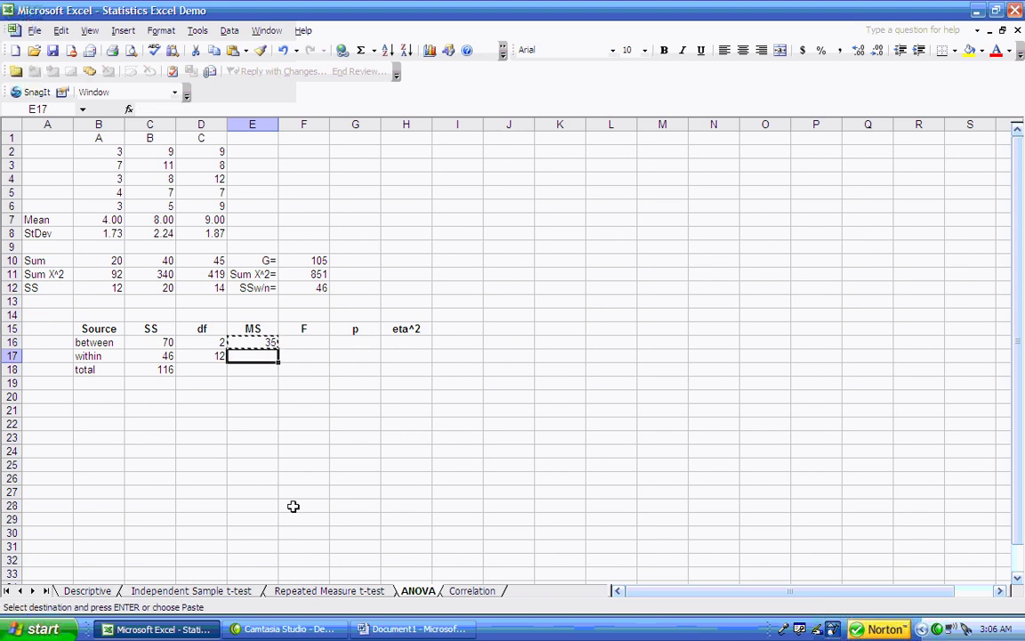
key("Return")
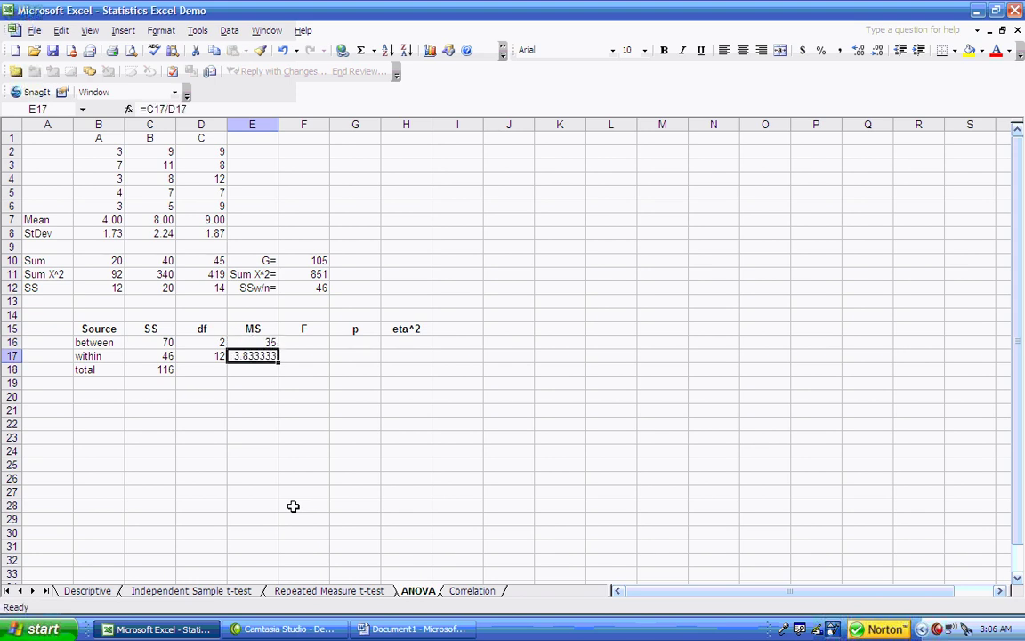
left_click(303, 341)
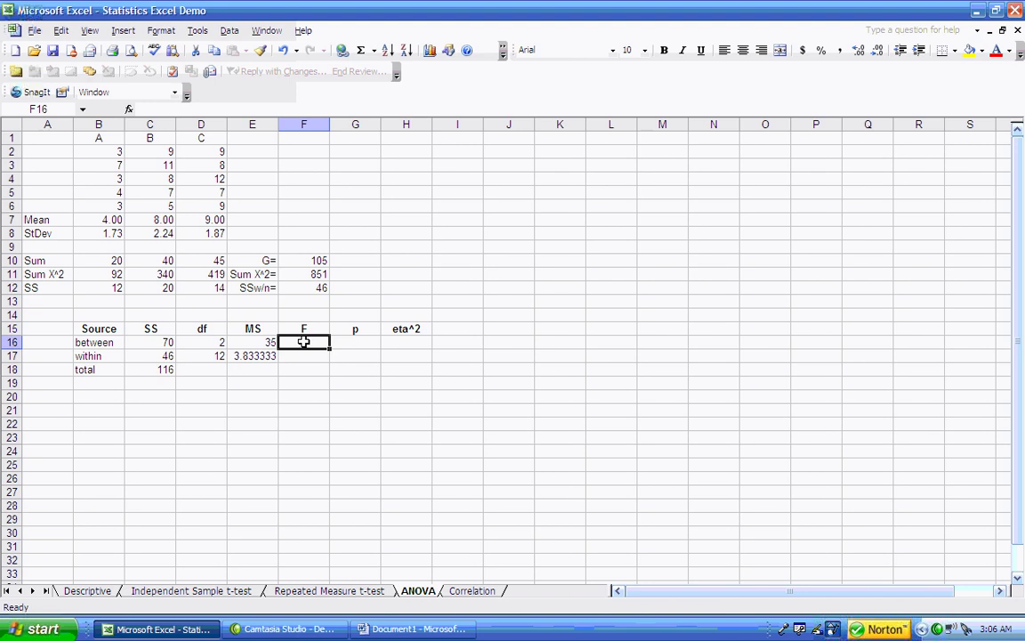
Enter =E16/E17 in F16 for an F ratio of 9.130435
type("=")
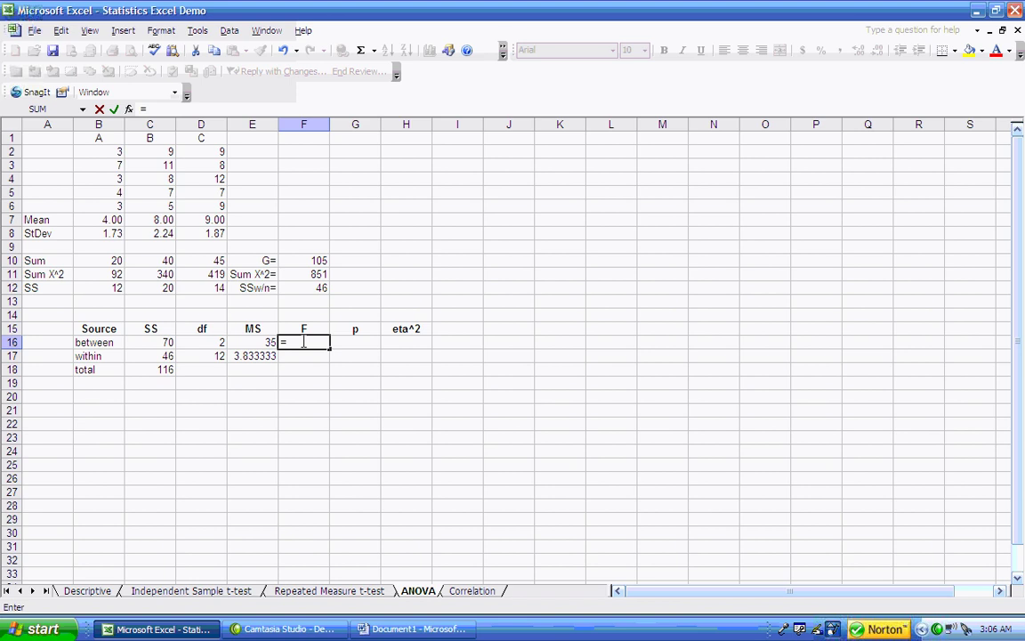
type("e16/e1")
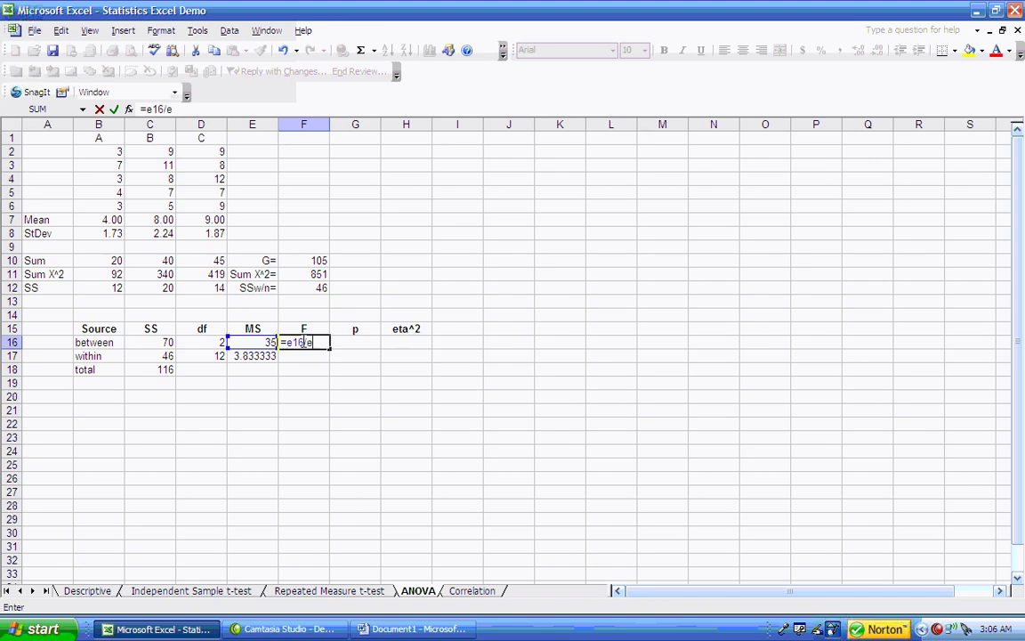
type("7")
key("Return")
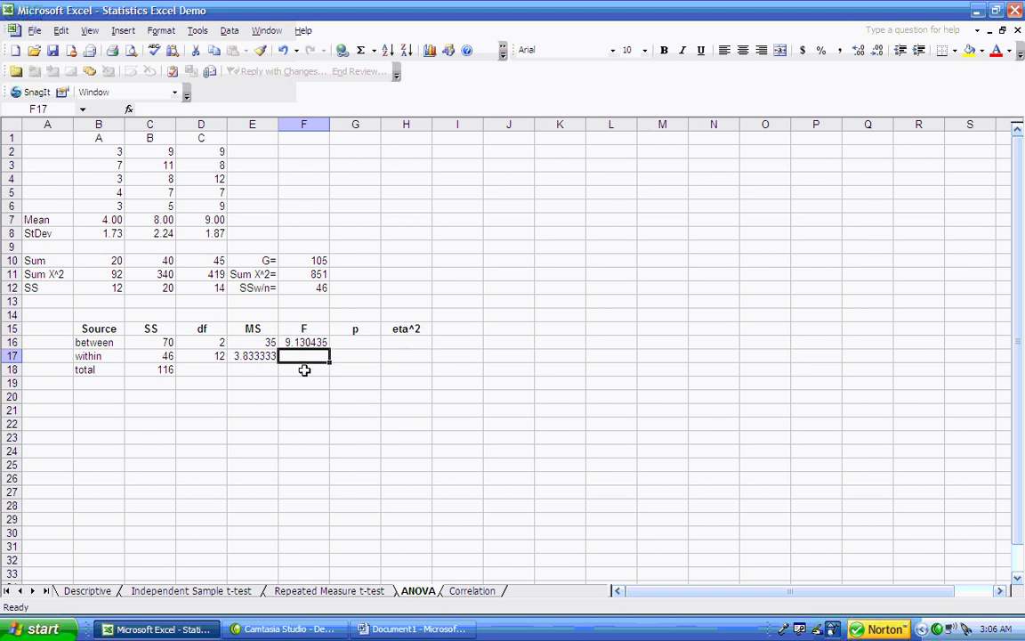
key("Up")
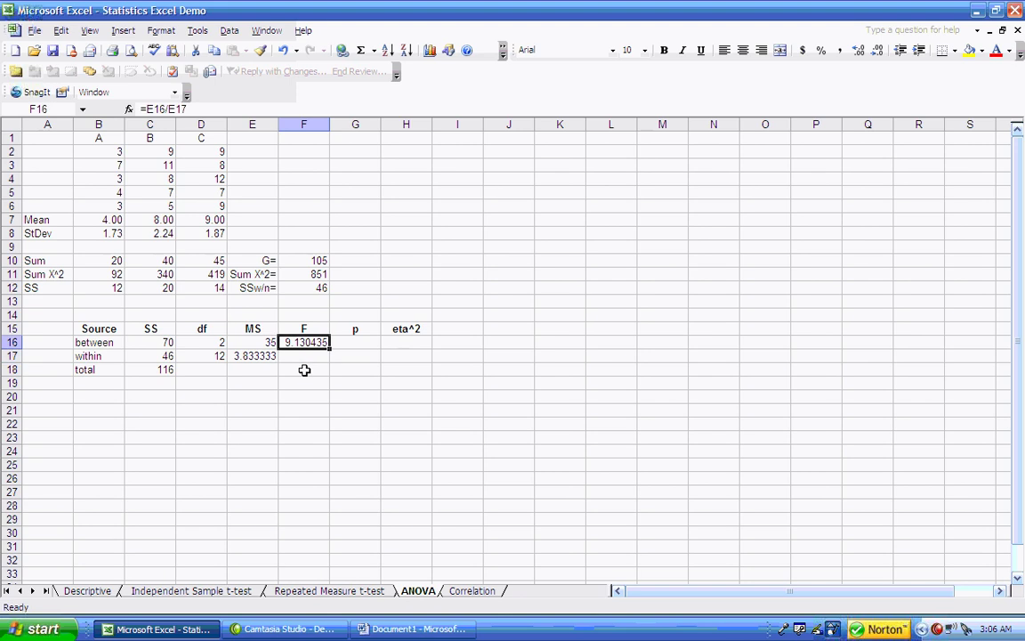
Enter =FDIST(F16,D16,D17) in G16, giving a p value of 0.003889
key("Right")
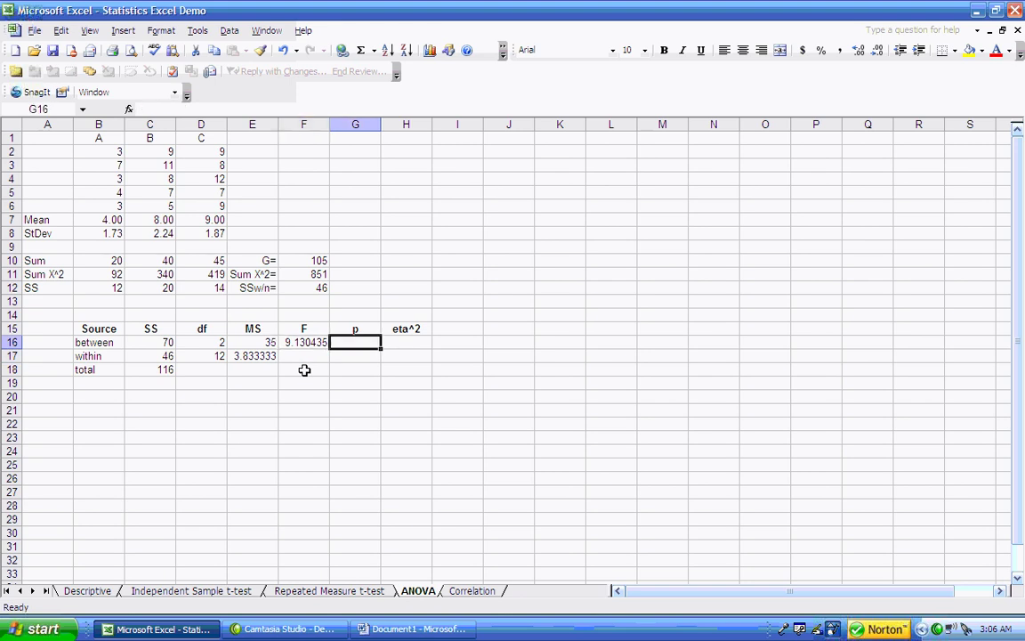
type("=")
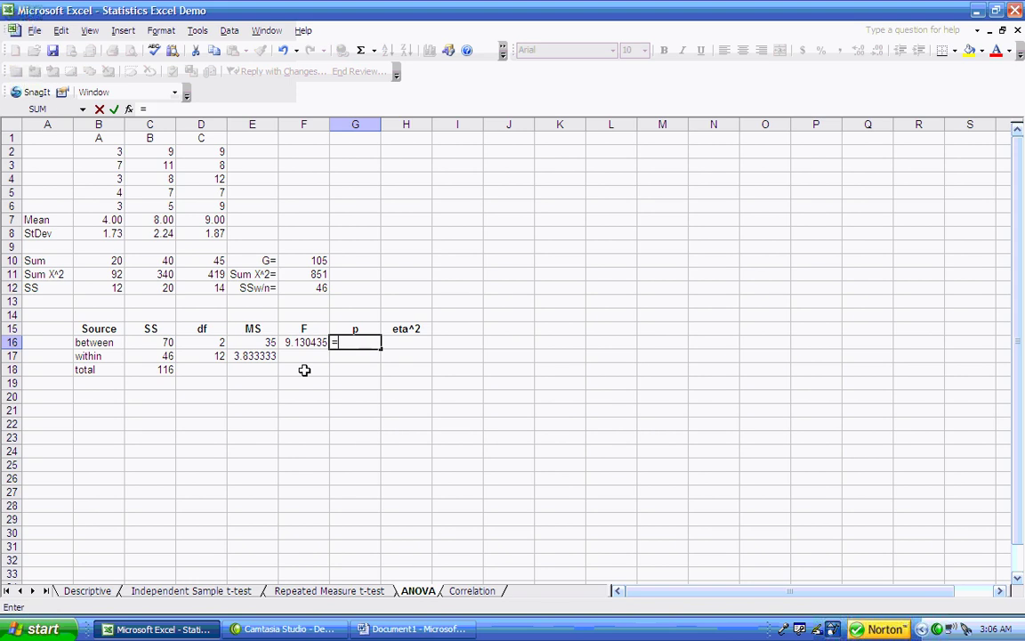
type("fdist(")
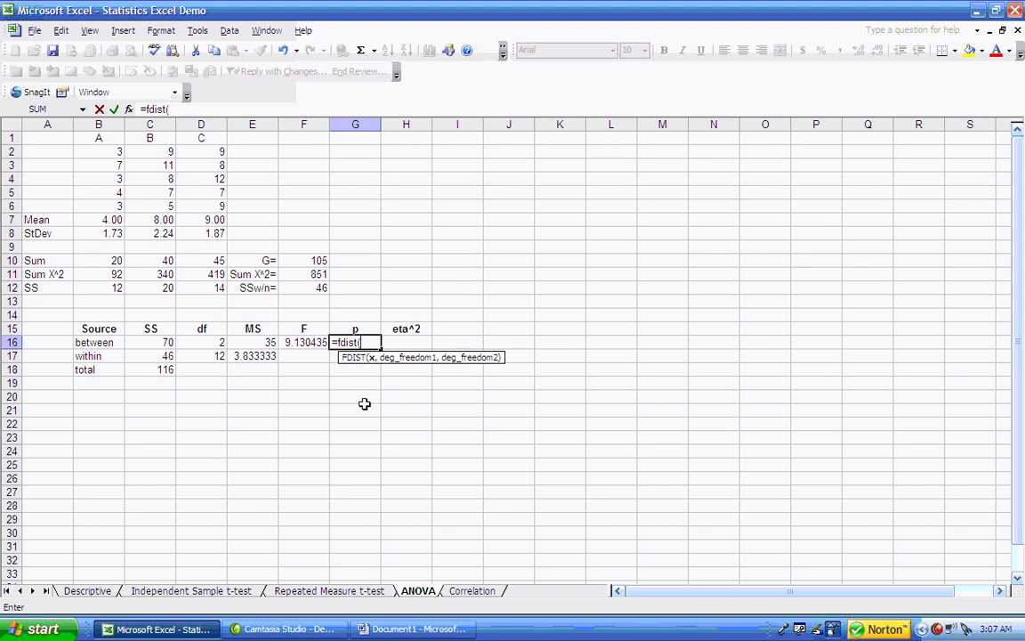
type("f16")
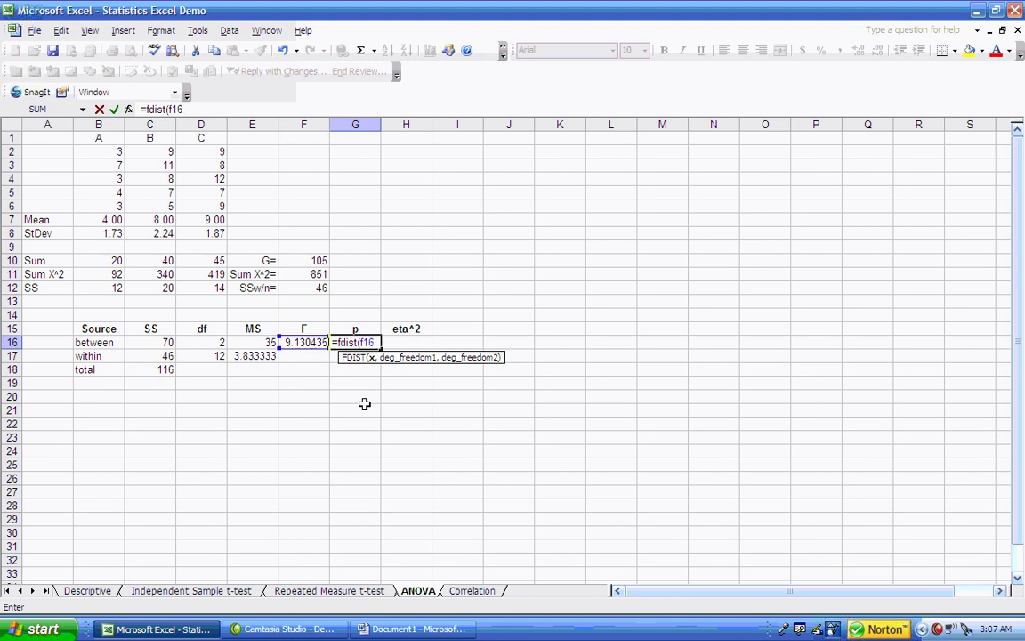
type(",")
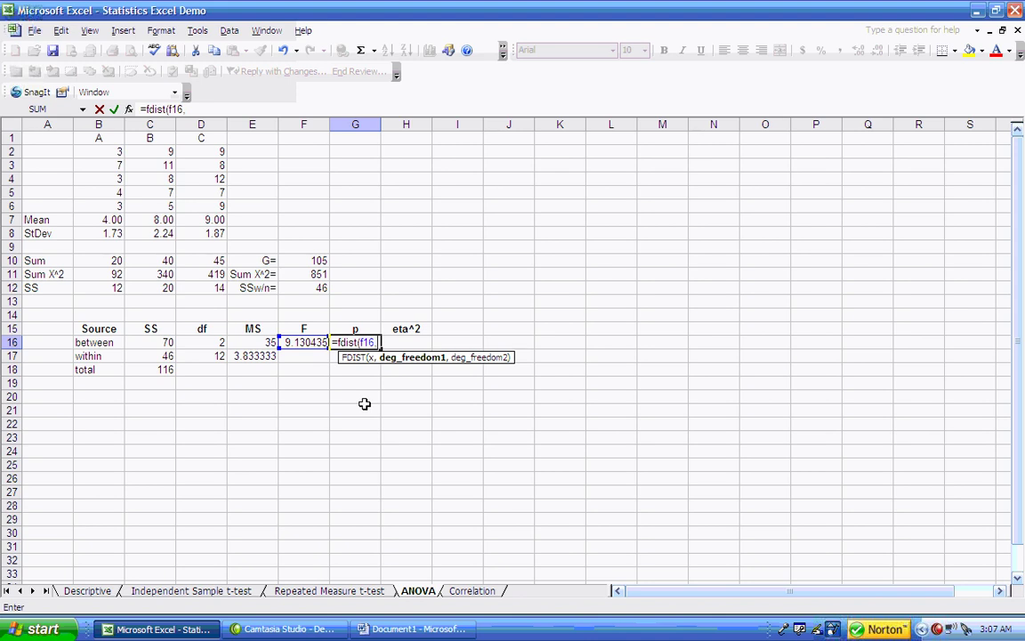
type("d16")
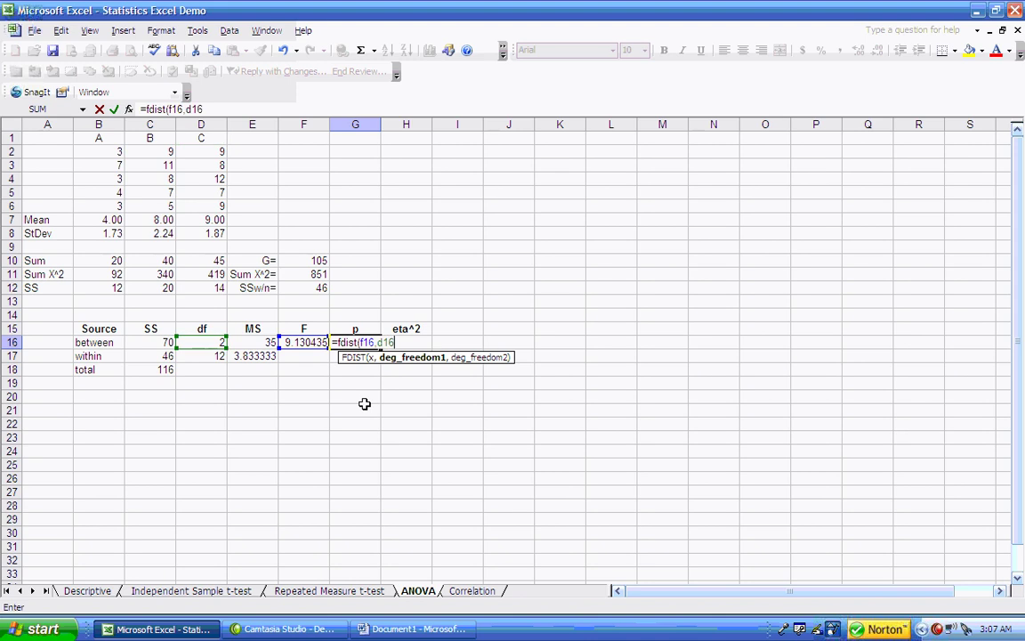
type(",")
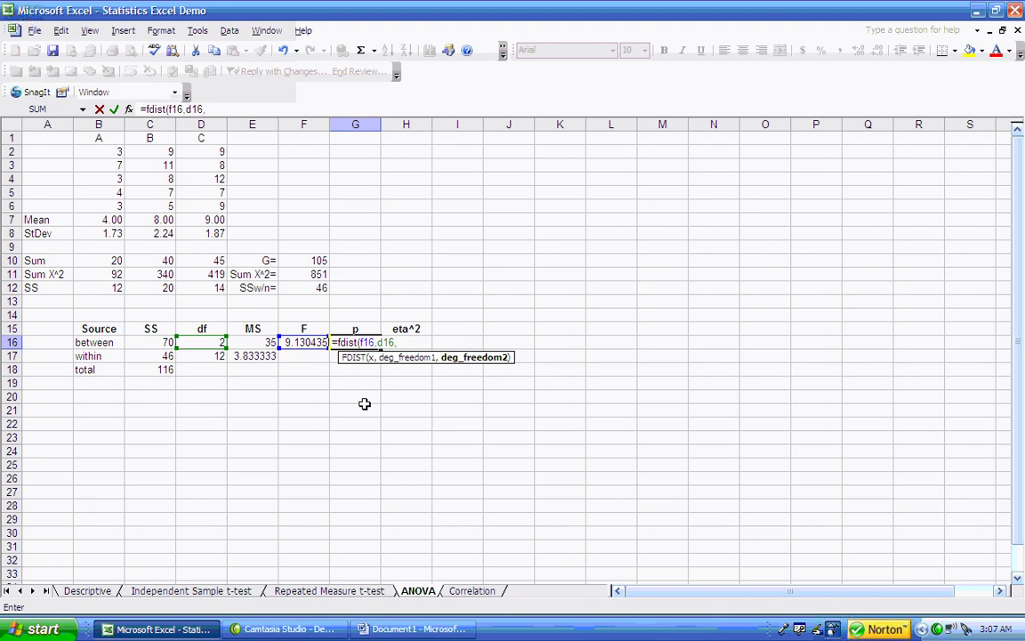
type("d17)")
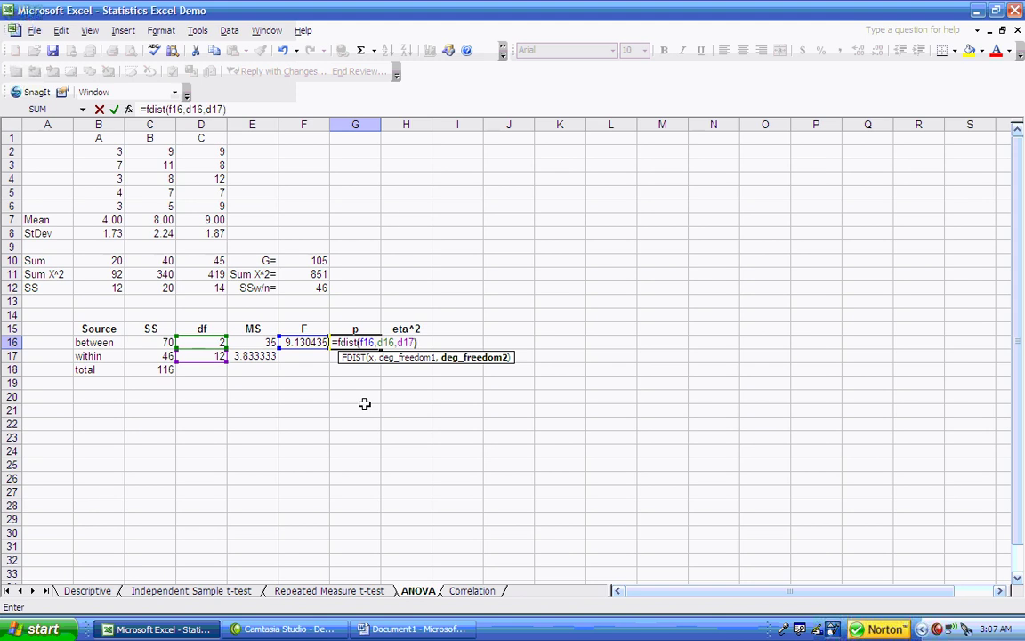
key("Return")
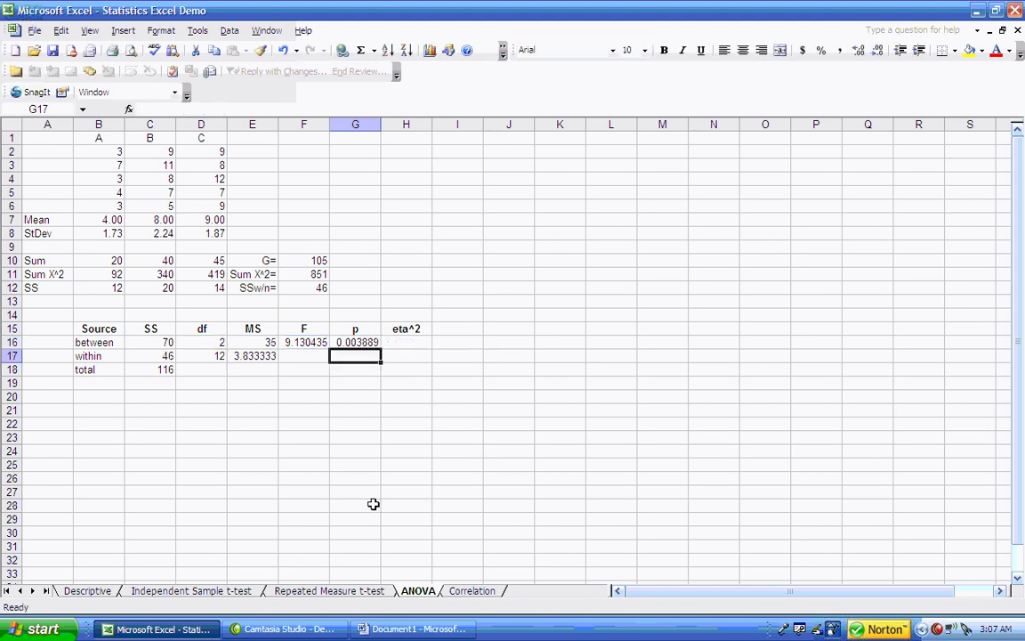
left_click(354, 341)
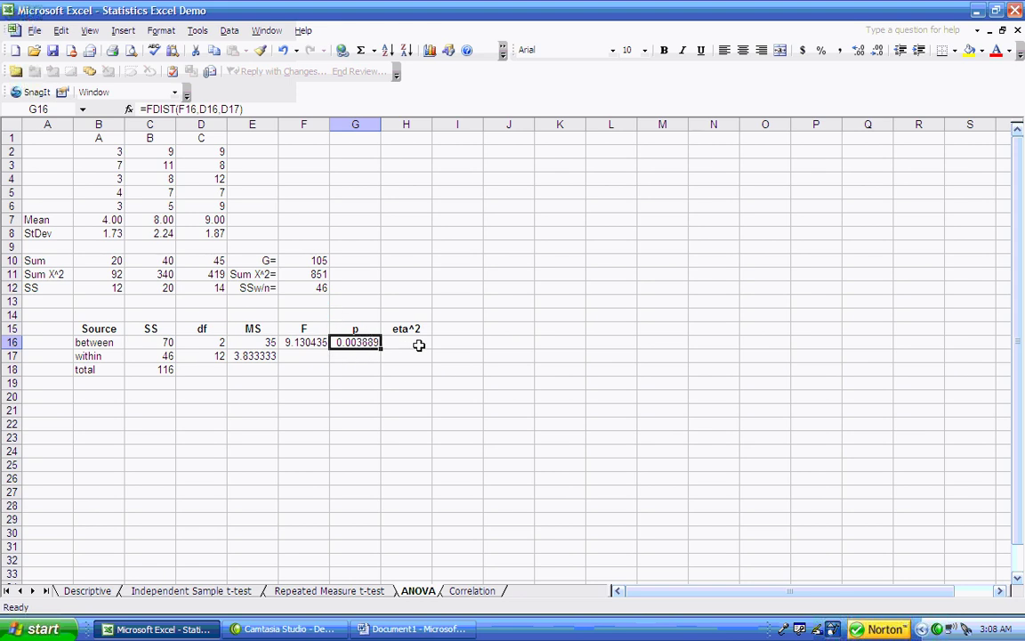
Enter =C16/C18 in H16 for an eta squared of 0.603448
left_click(418, 345)
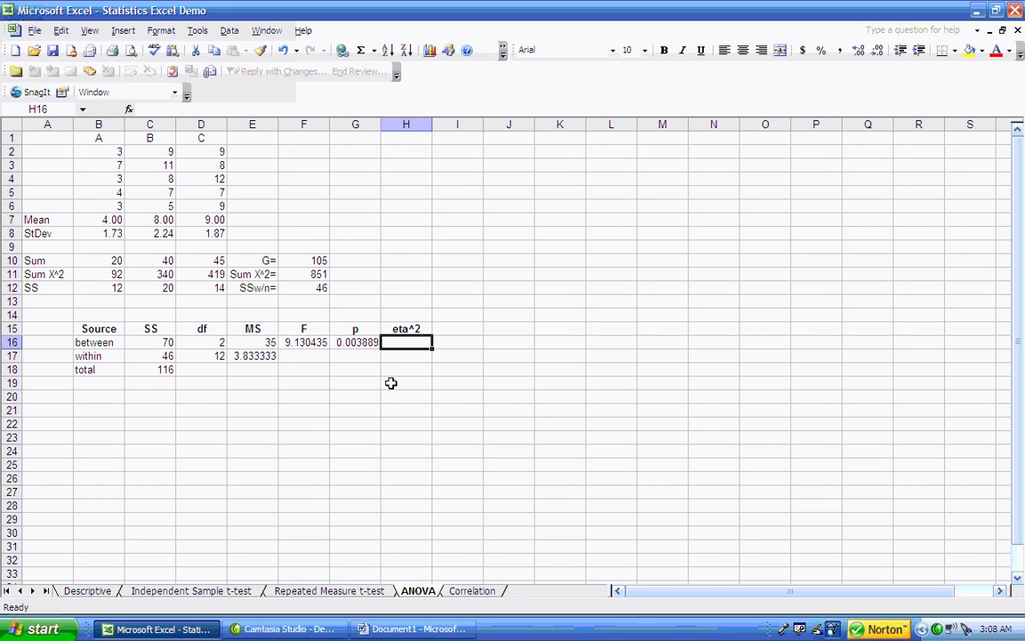
type("=")
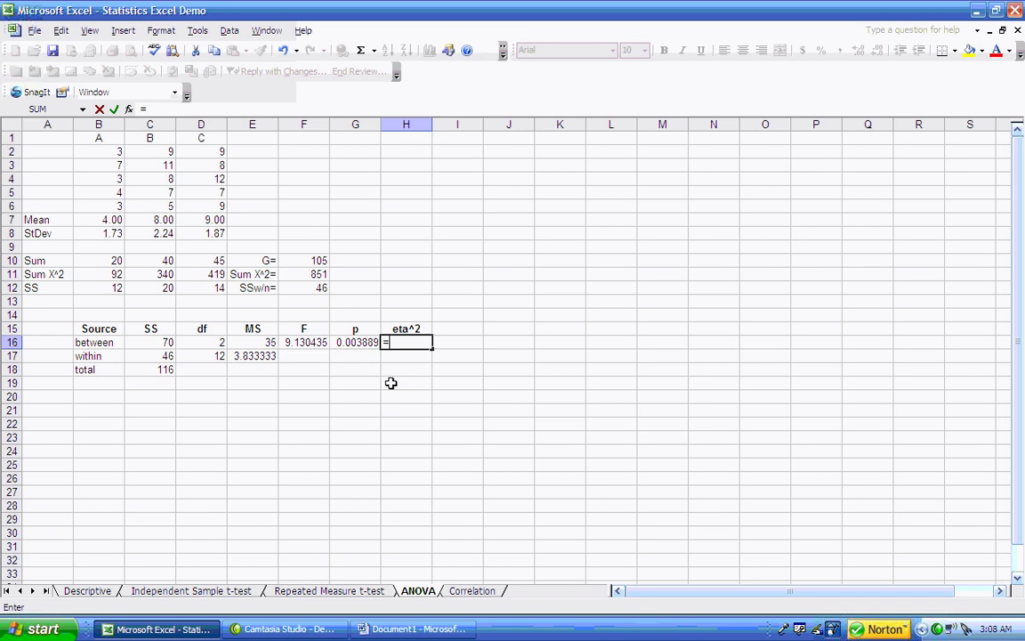
type("c16")
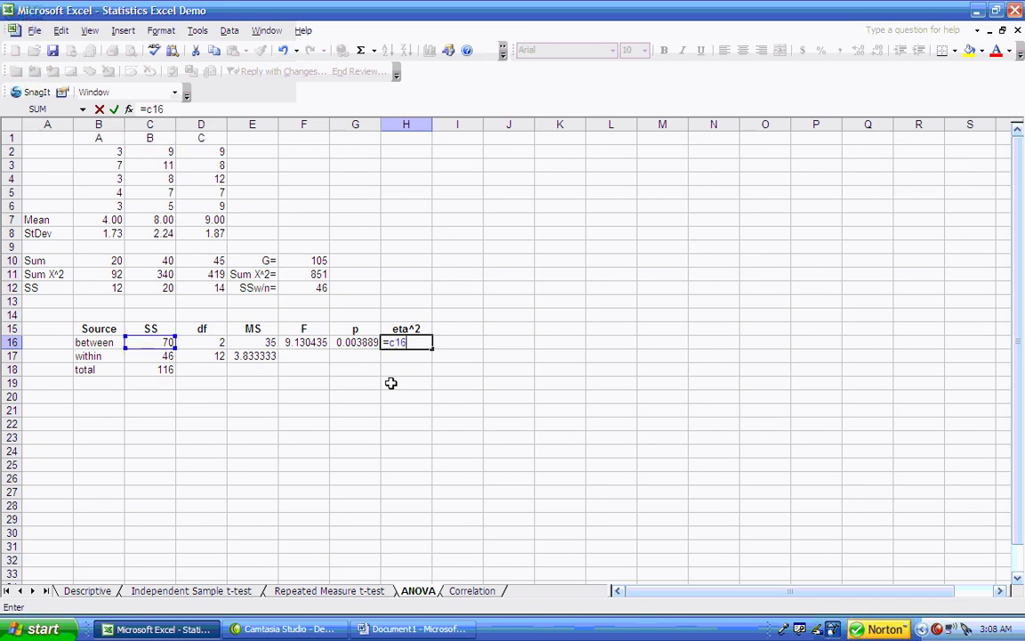
type("/c18")
key("Return")
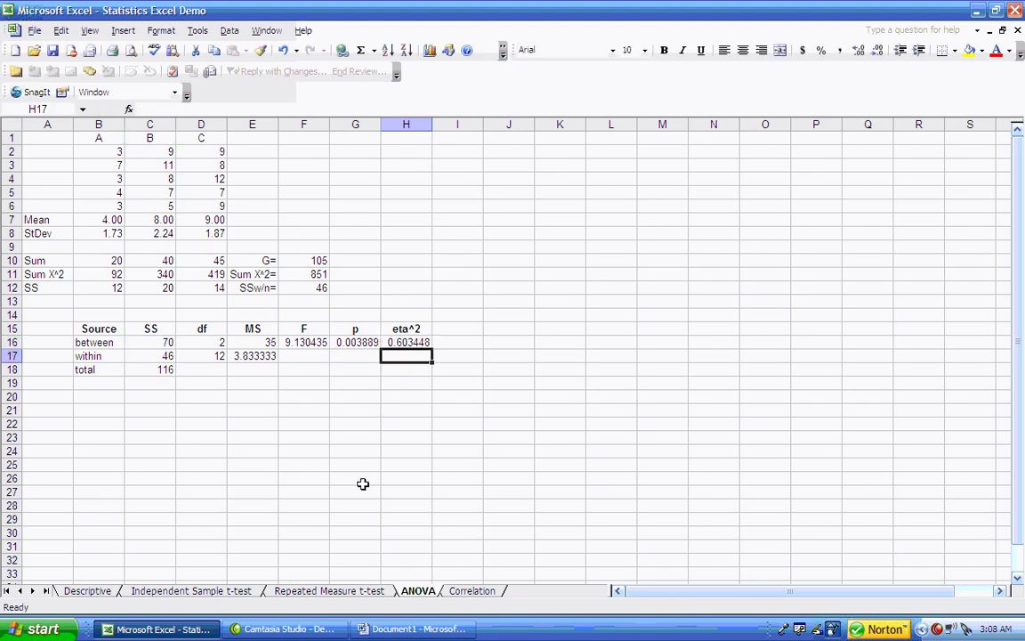